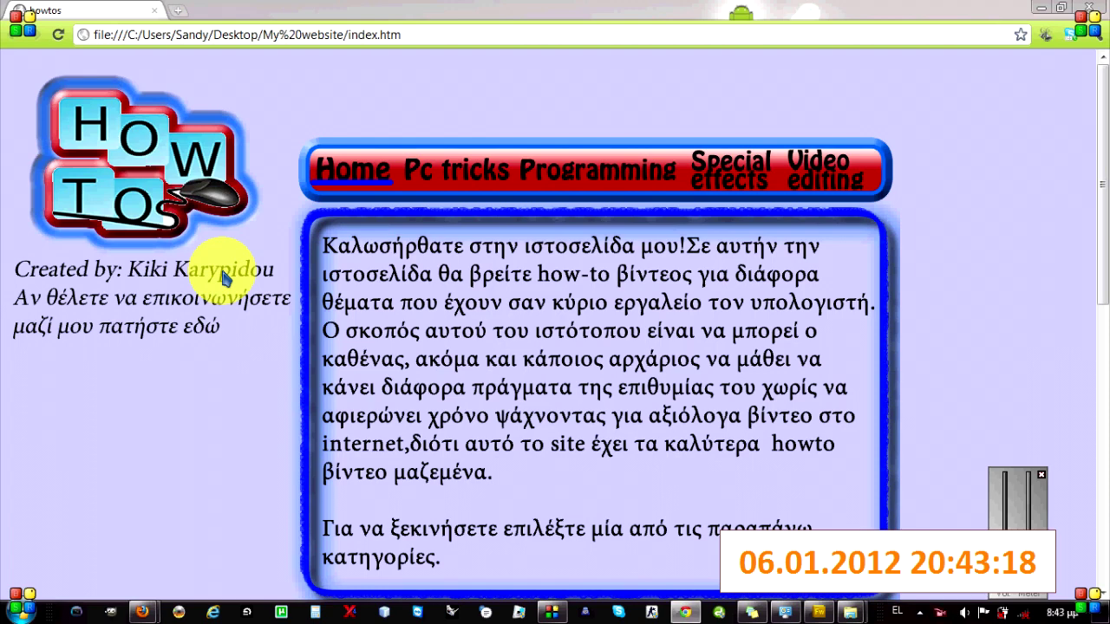
- Look through the sample website's home page and open its Special effects and Video editing pages
scroll(1097, 225, down, 4)
scroll(1094, 329, up, 4)
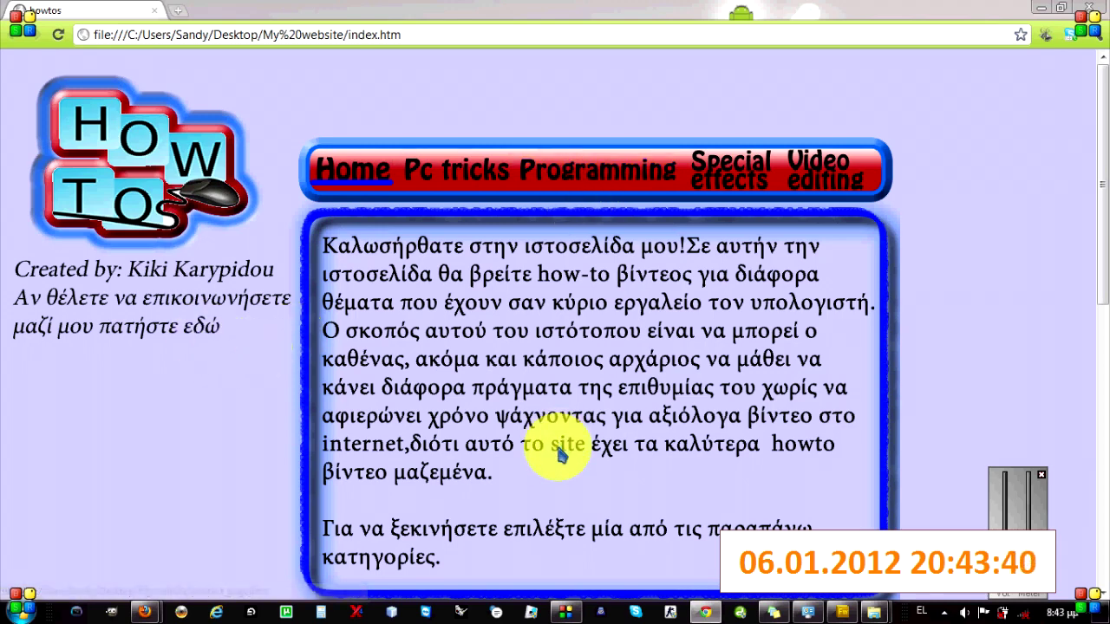
click(711, 178)
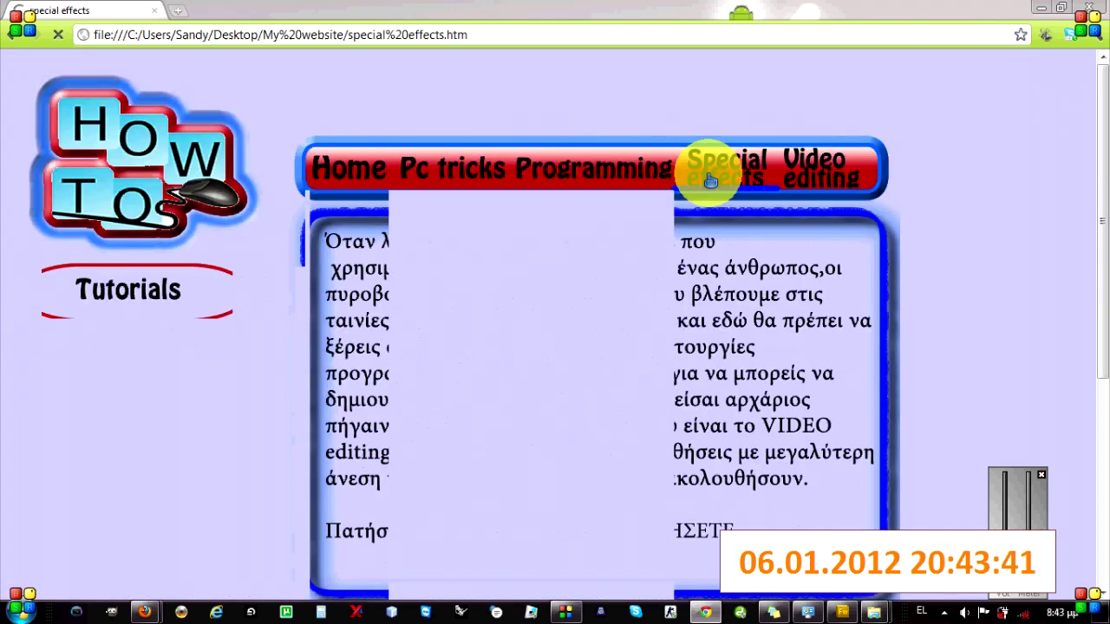
click(826, 179)
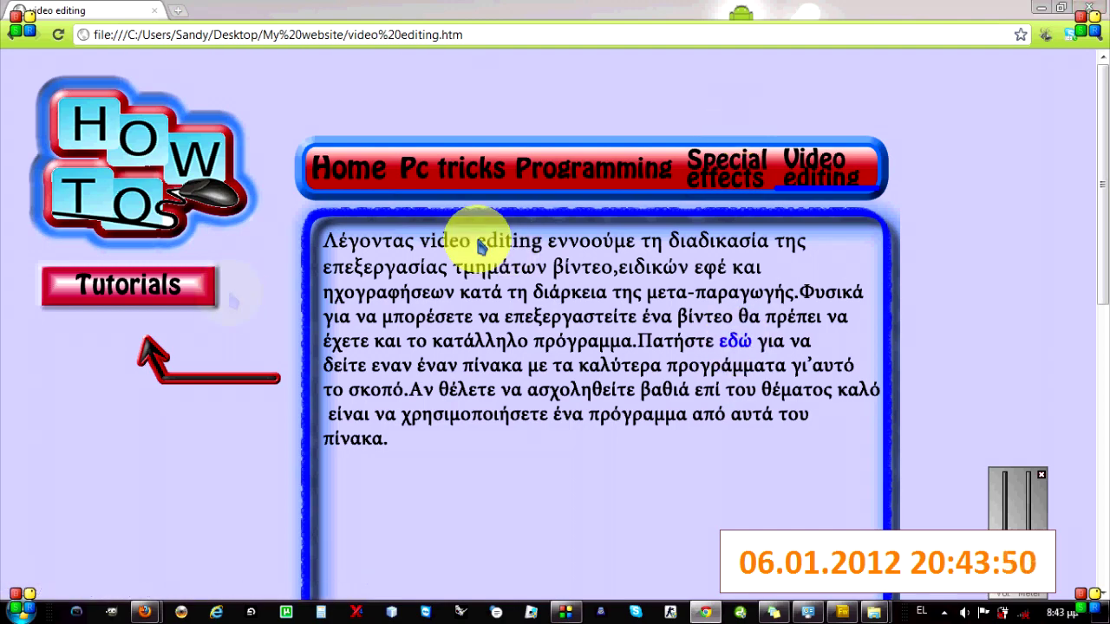
- Switch to Adobe Fireworks and create a new 756 × 537 pixel PNG document with white as the custom canvas colour
key(alt+Tab)
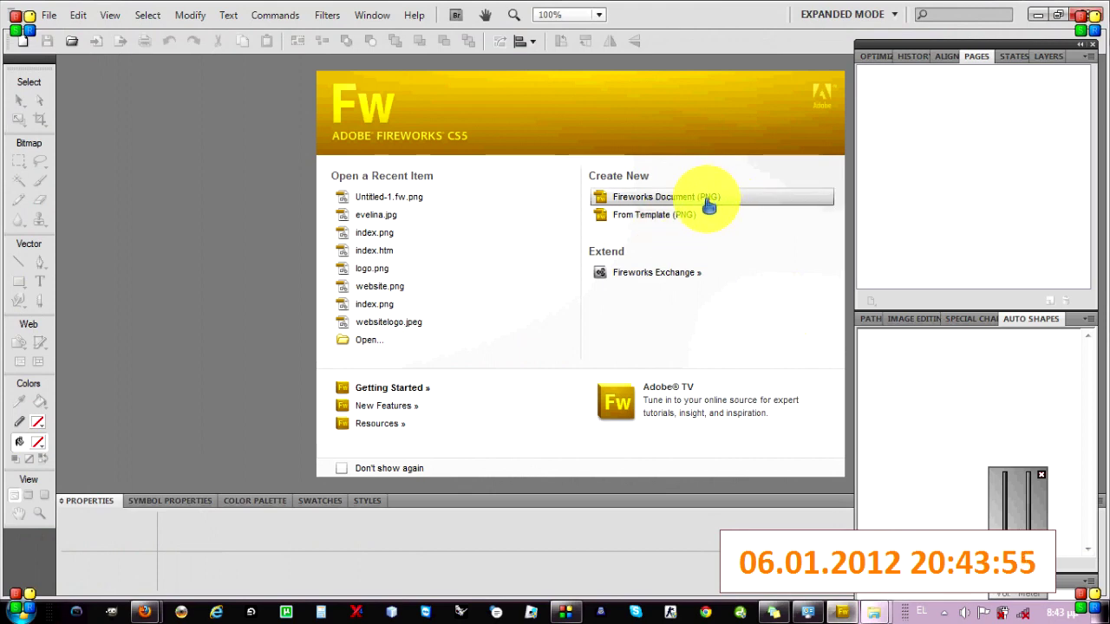
click(710, 204)
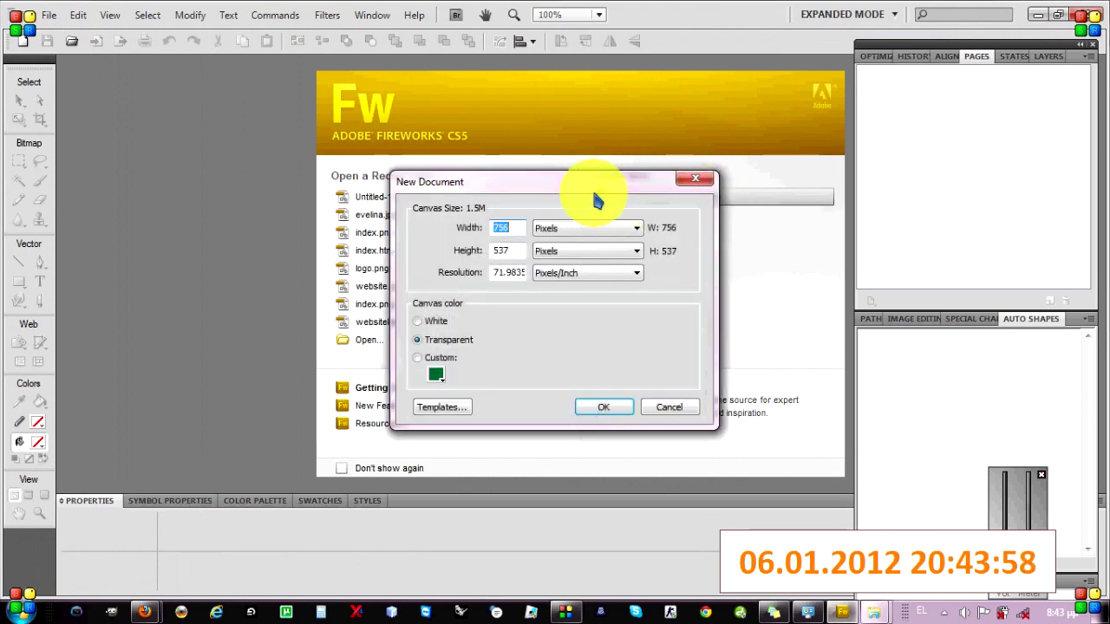
drag(587, 186, 582, 171)
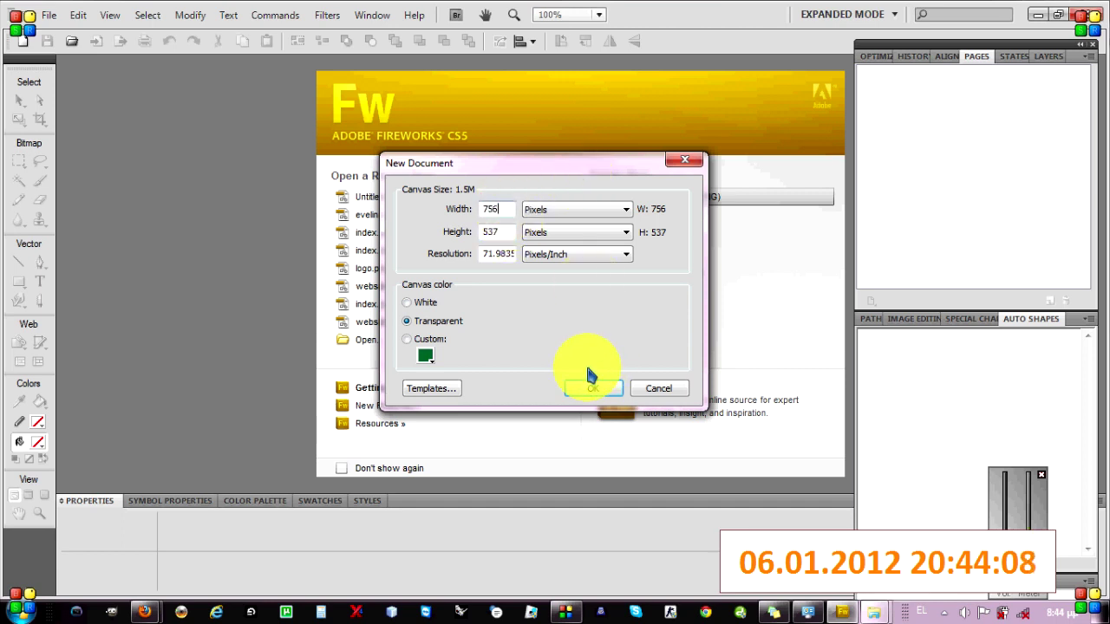
click(424, 355)
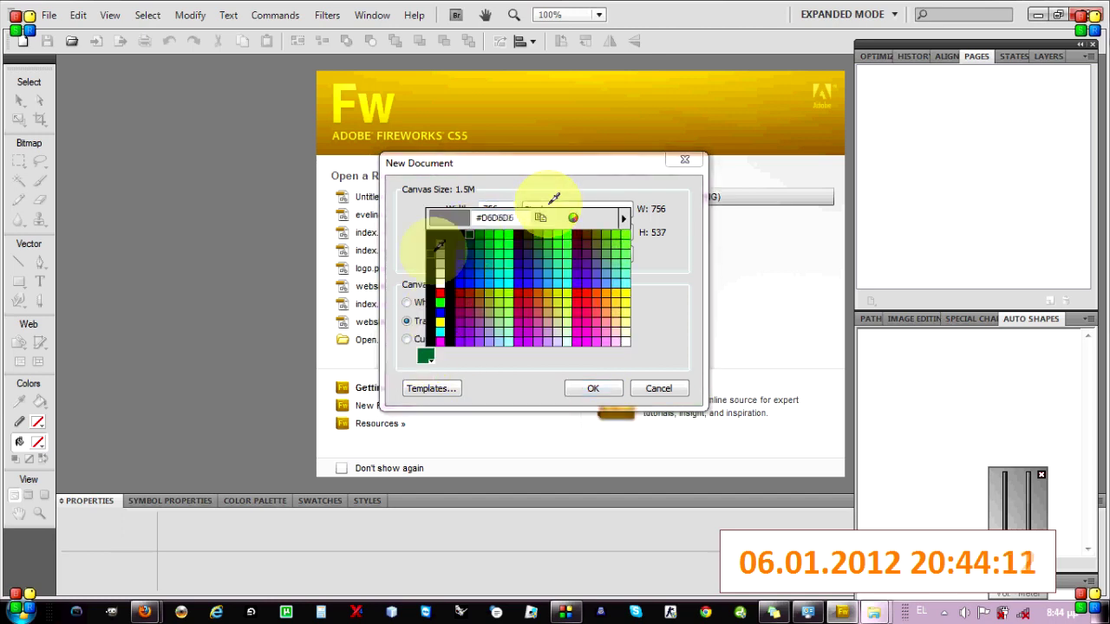
click(439, 277)
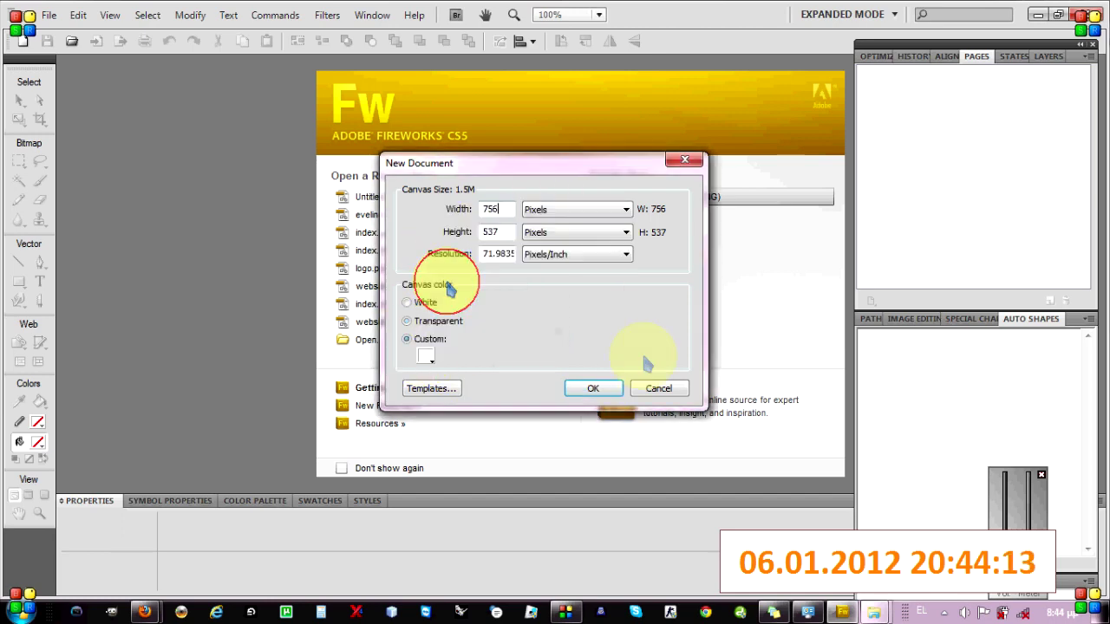
click(612, 392)
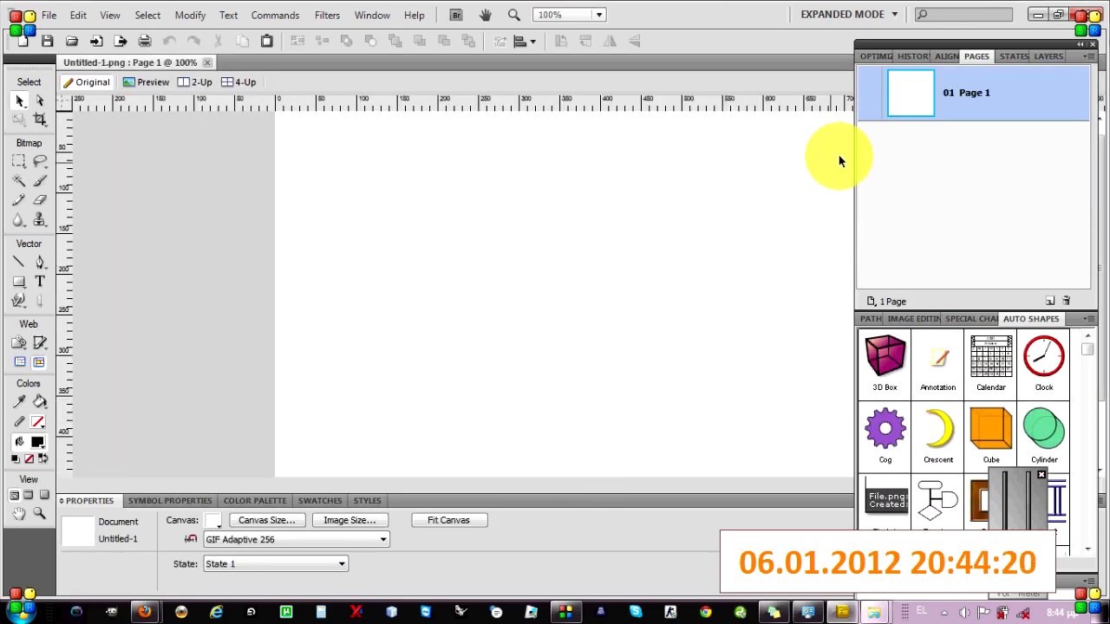
- Draw a rounded rectangle about 202 × 41 px near the top of the canvas
drag(1015, 44, 1101, 130)
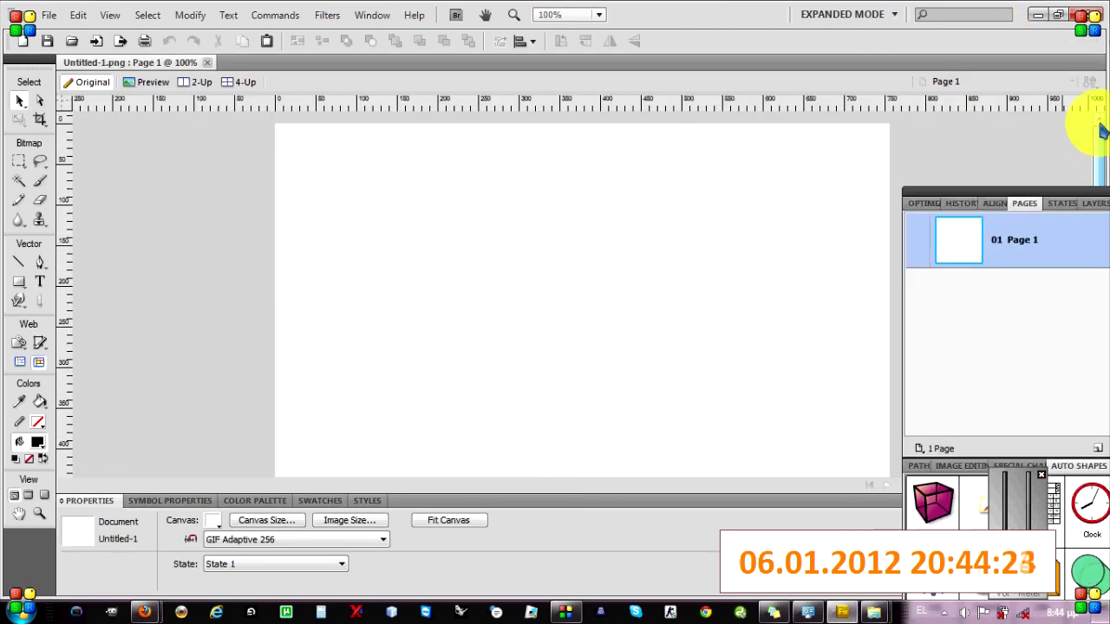
drag(1051, 174, 979, 52)
click(18, 282)
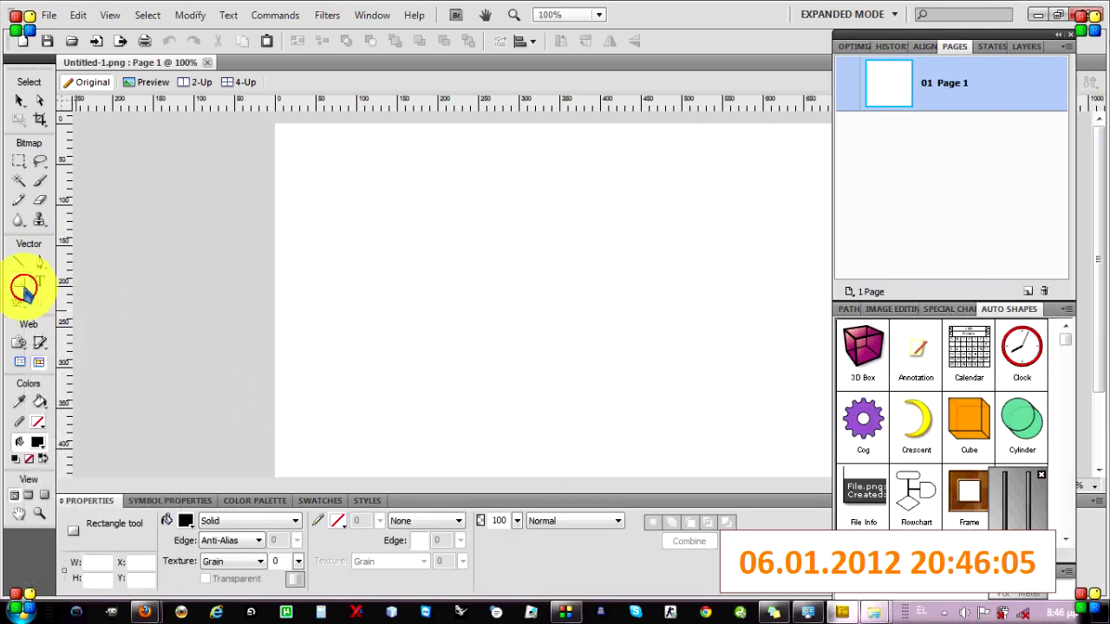
click(23, 286)
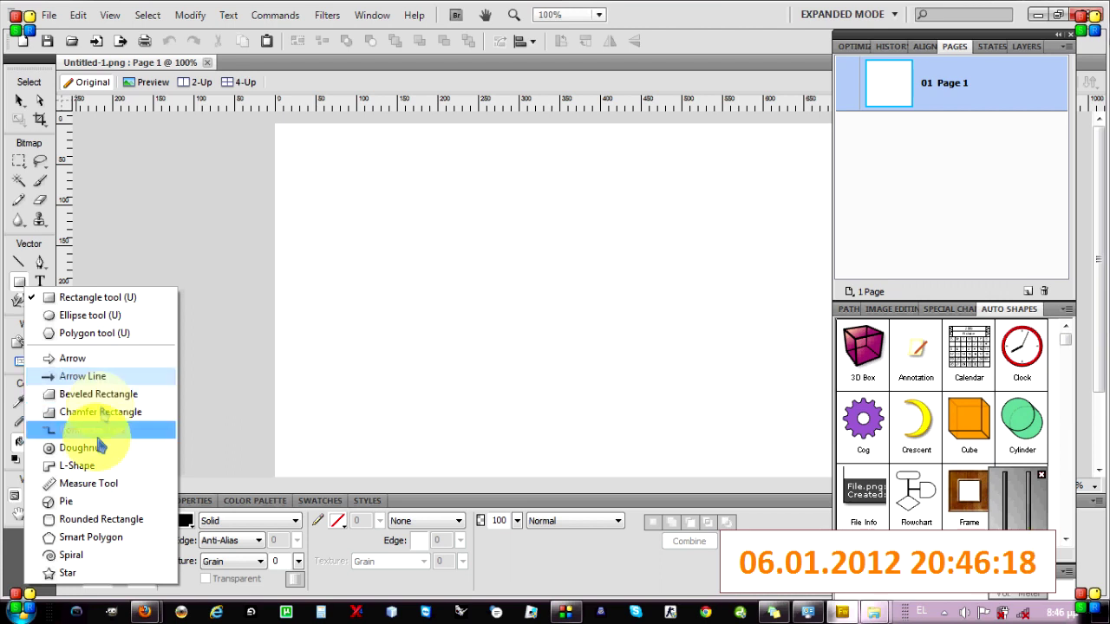
click(103, 519)
mouse_move(428, 176)
mouse_down()
mouse_move(580, 200)
mouse_move(540, 203)
mouse_move(577, 242)
mouse_move(599, 198)
mouse_move(570, 185)
mouse_move(567, 199)
mouse_up()
key(v)
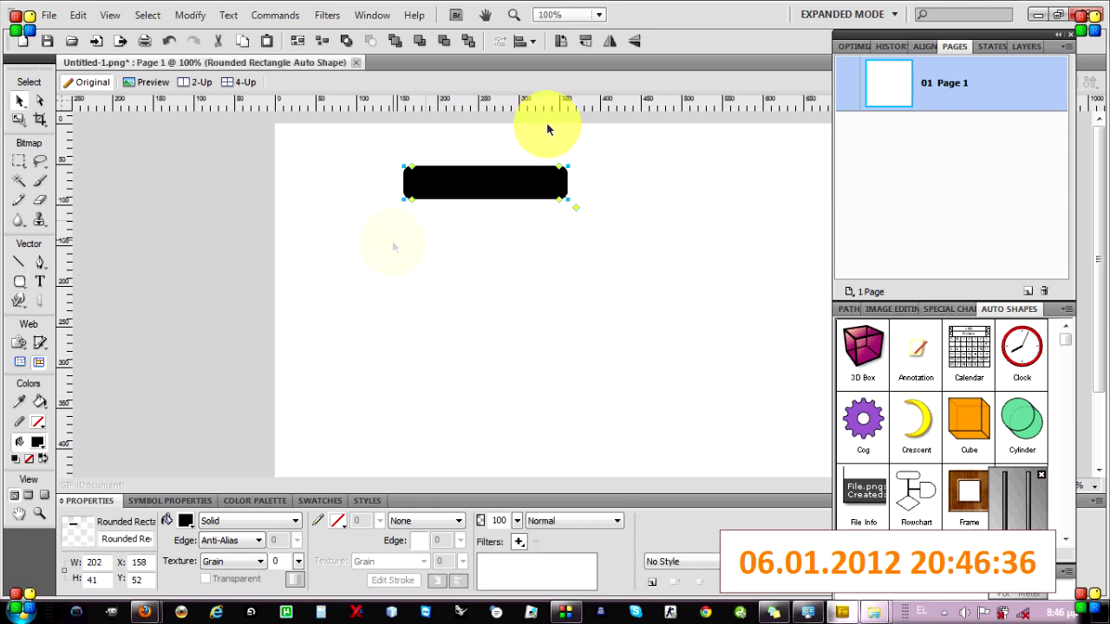
- Fill the rounded rectangle with blue #0066FF and give it a dark red stroke 7 px wide
click(186, 520)
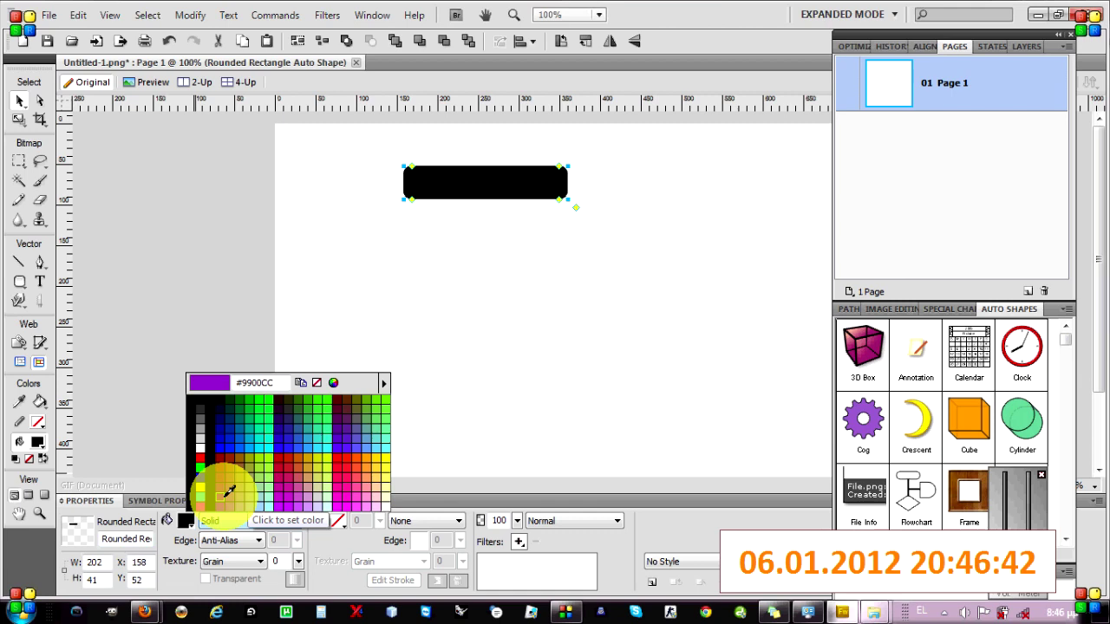
click(247, 439)
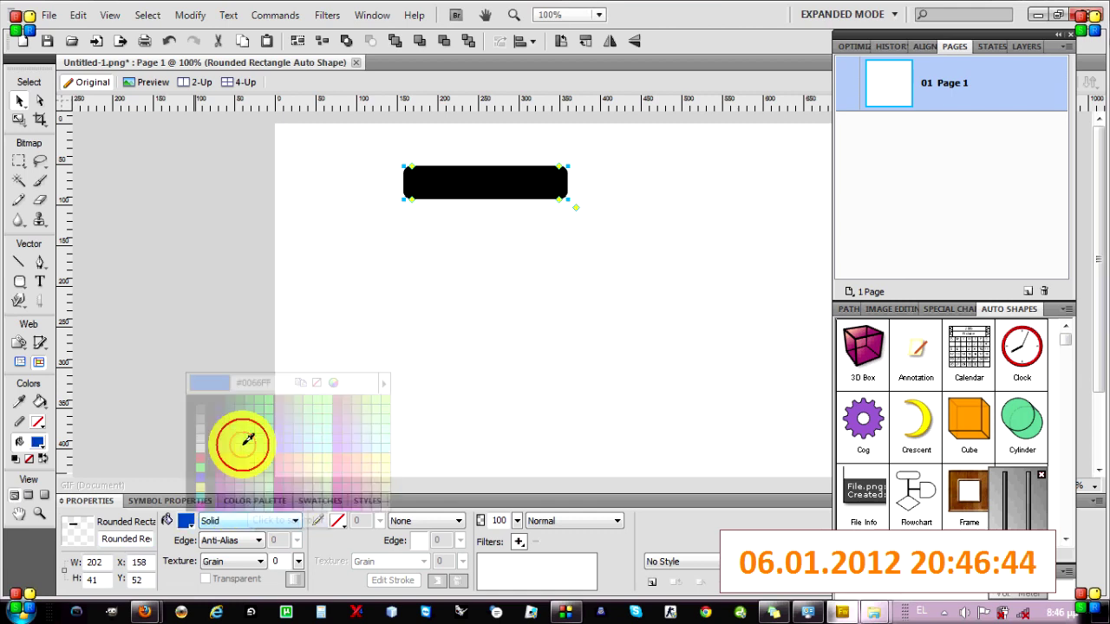
click(339, 521)
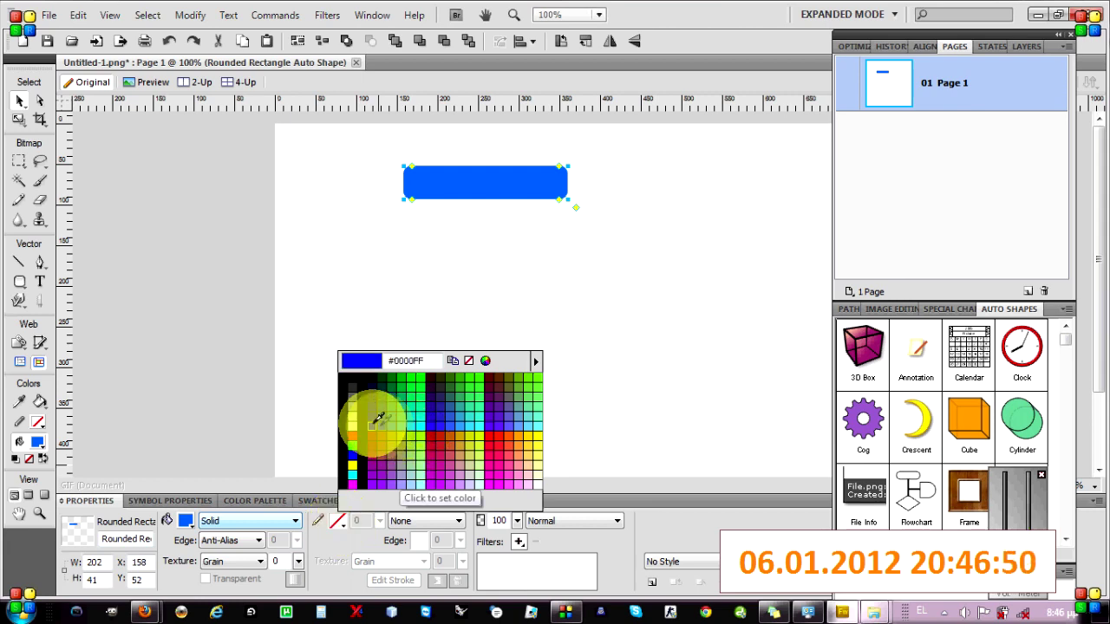
click(440, 441)
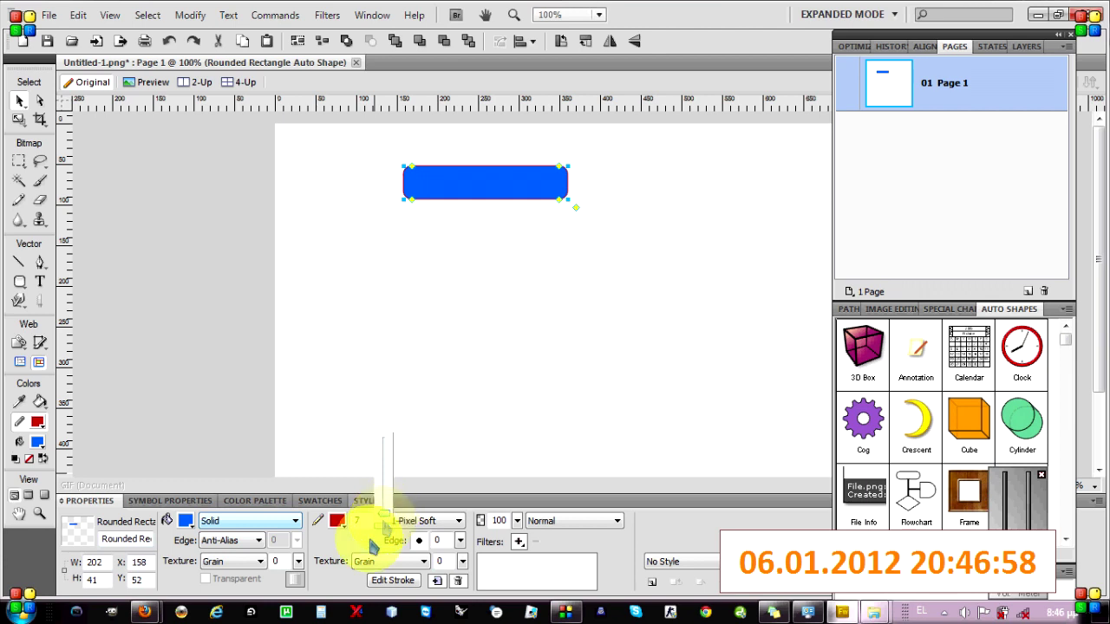
drag(384, 528, 381, 531)
click(419, 303)
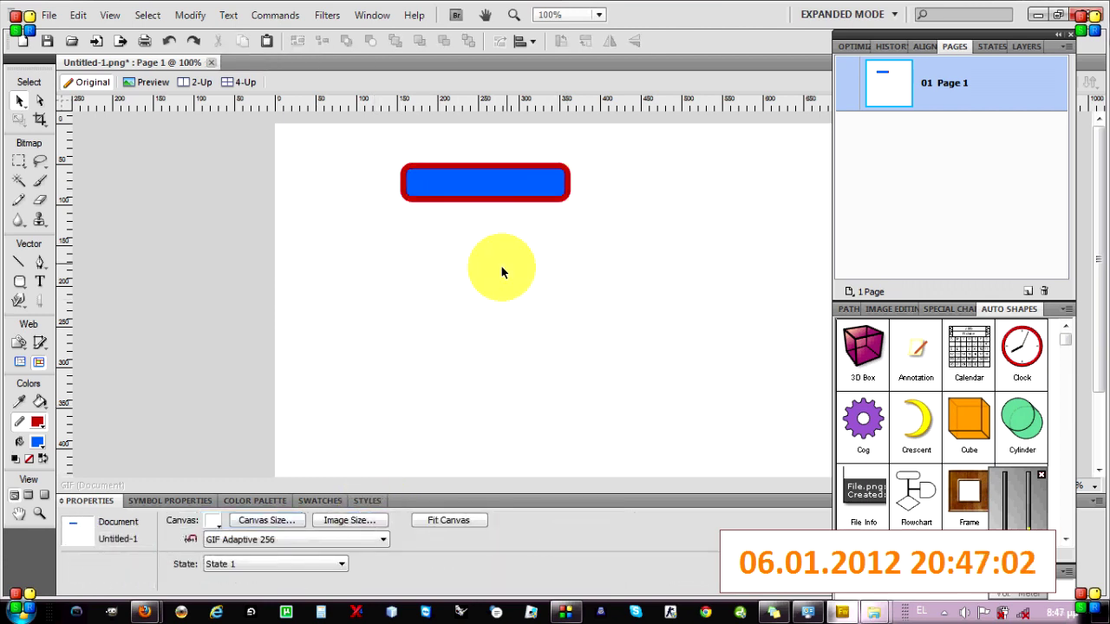
- Select the rounded rectangle and apply a Glow filter with its default settings
click(535, 186)
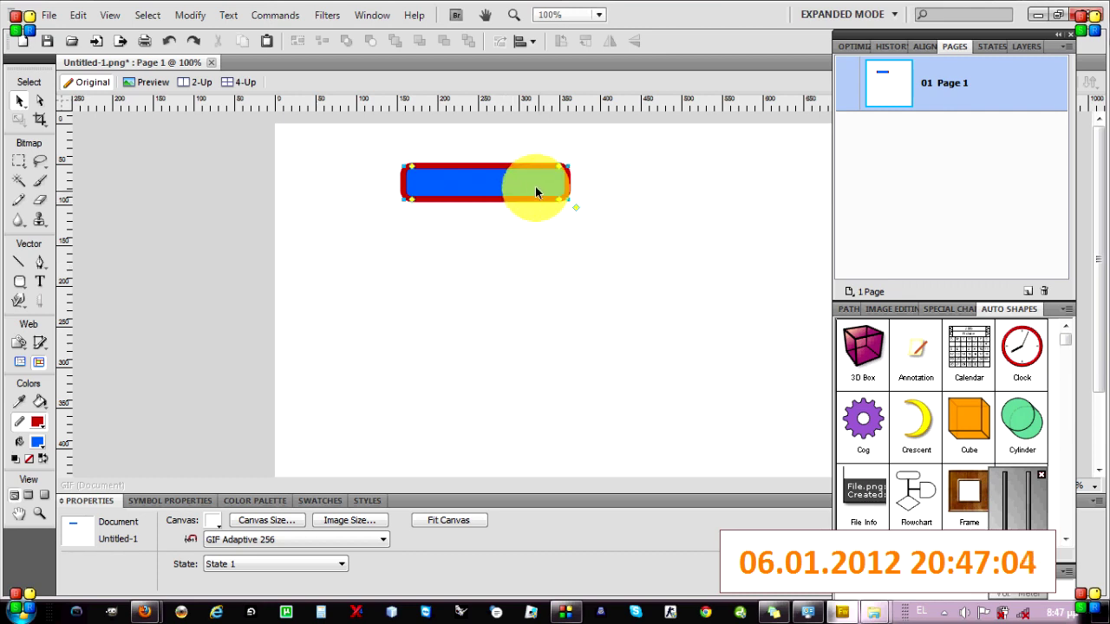
click(481, 291)
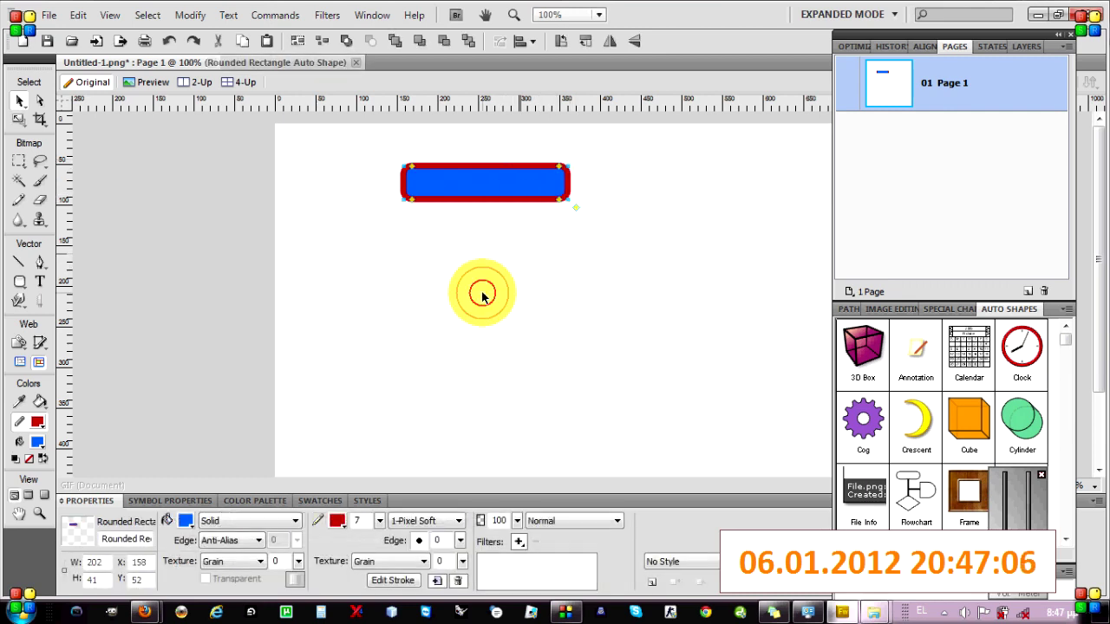
drag(605, 149, 339, 303)
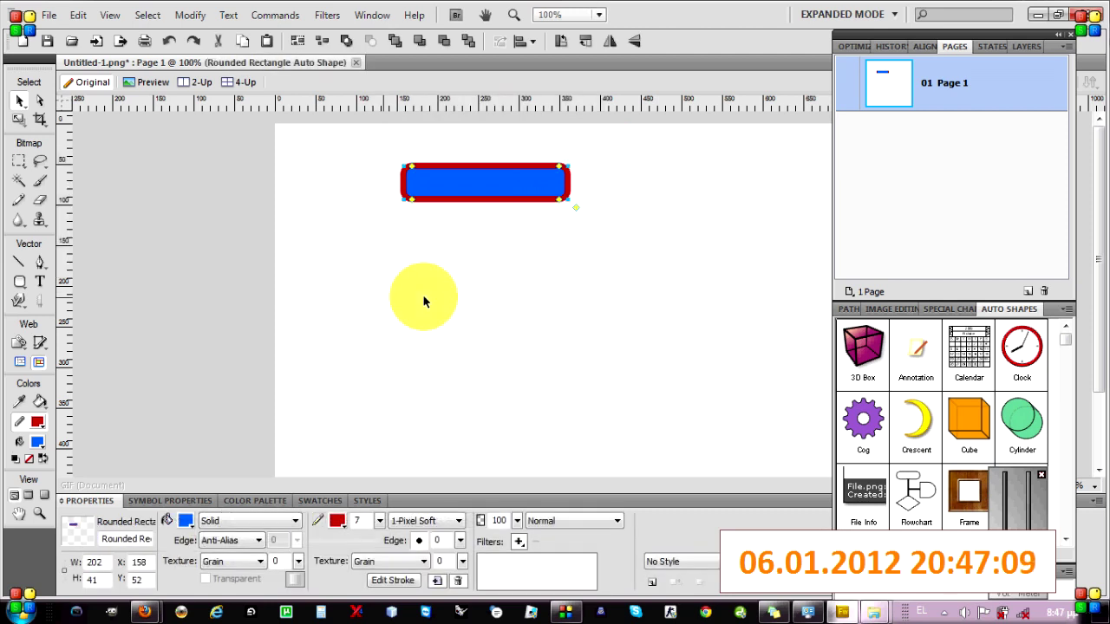
click(518, 543)
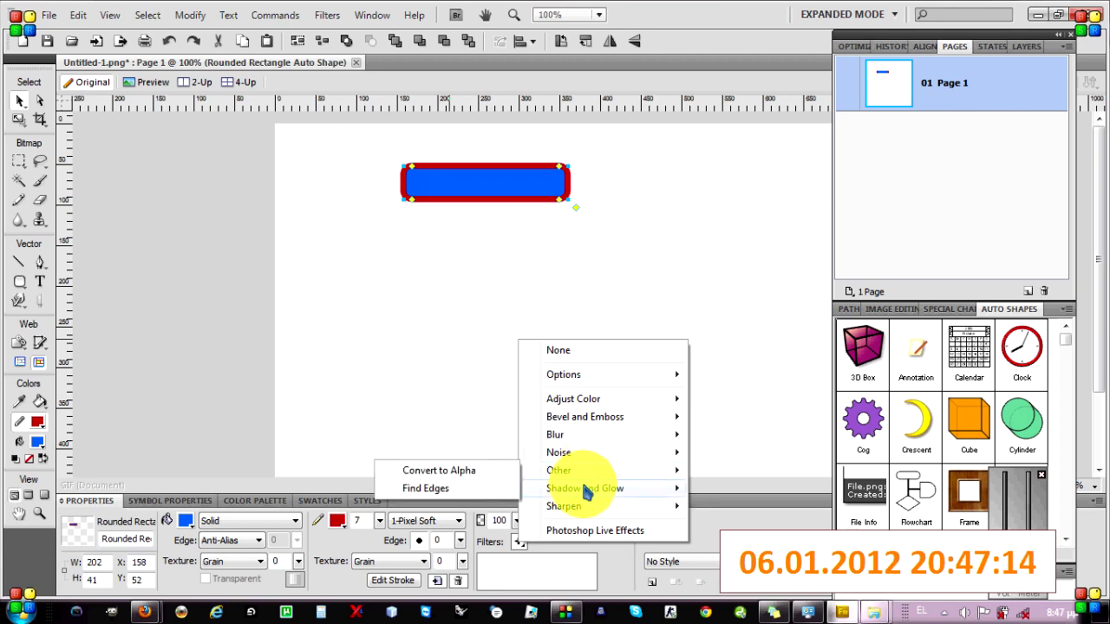
mouse_move(586, 488)
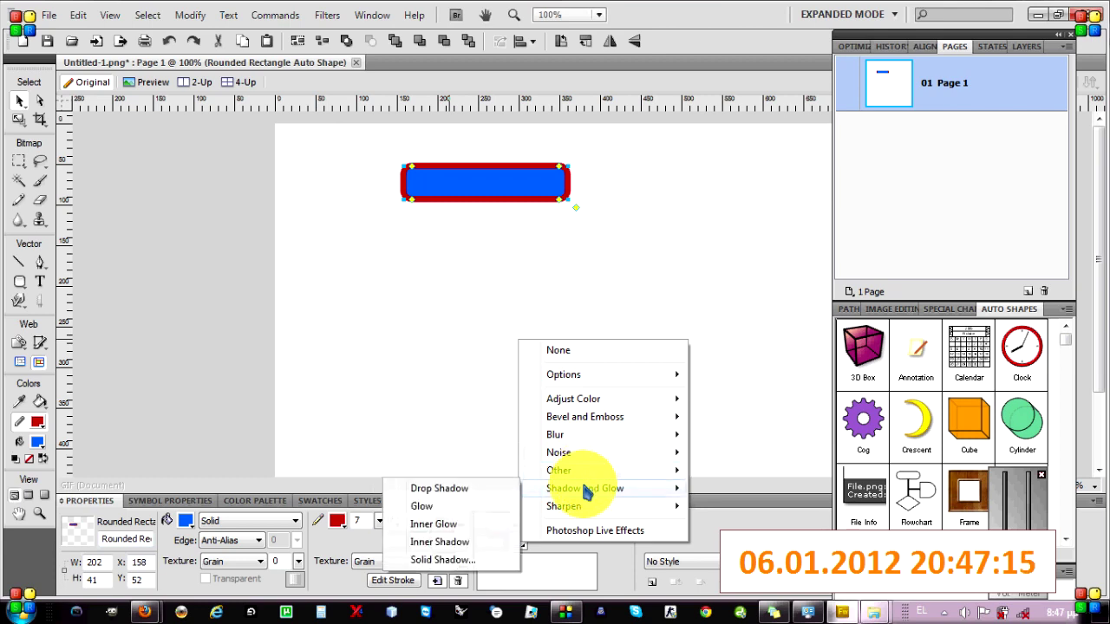
click(476, 509)
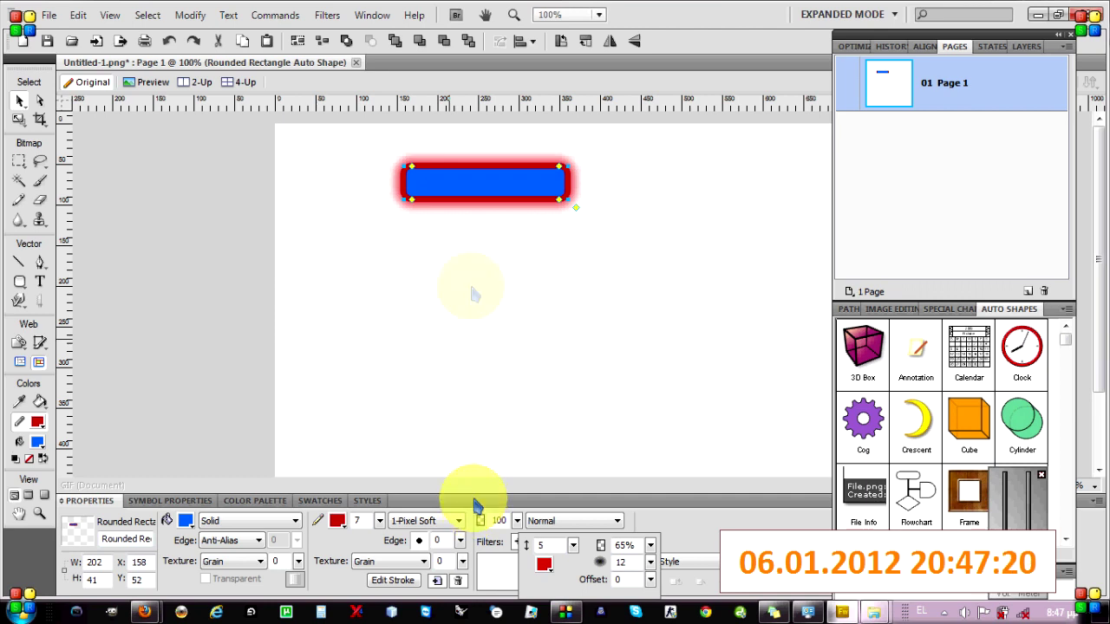
click(491, 584)
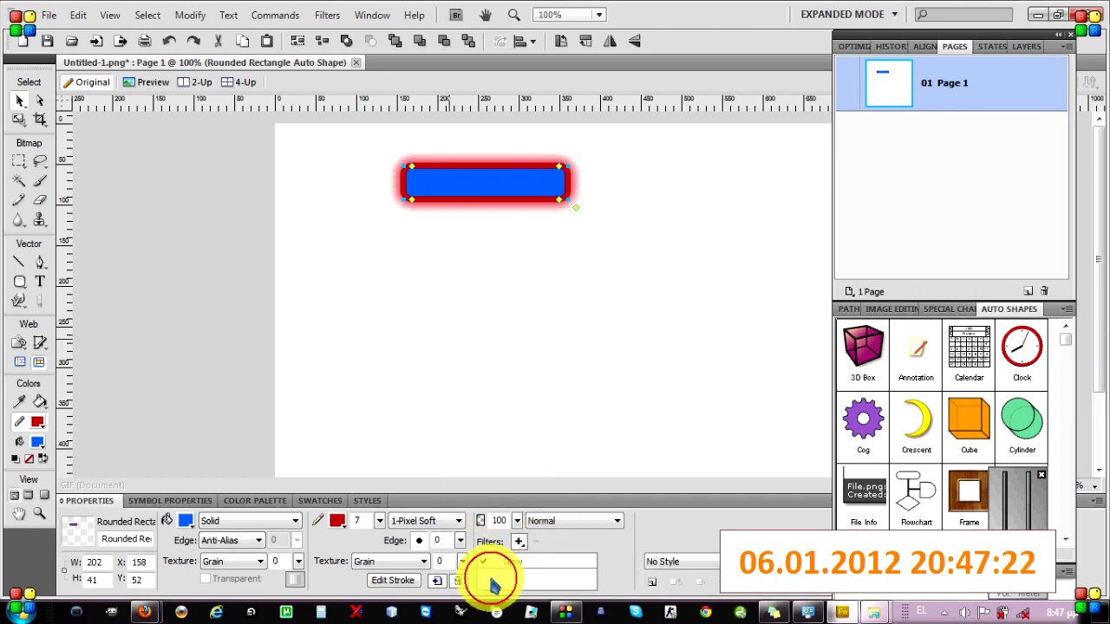
- Add a flat, raised Inner Bevel filter with a width of 14 to the rounded rectangle
click(519, 541)
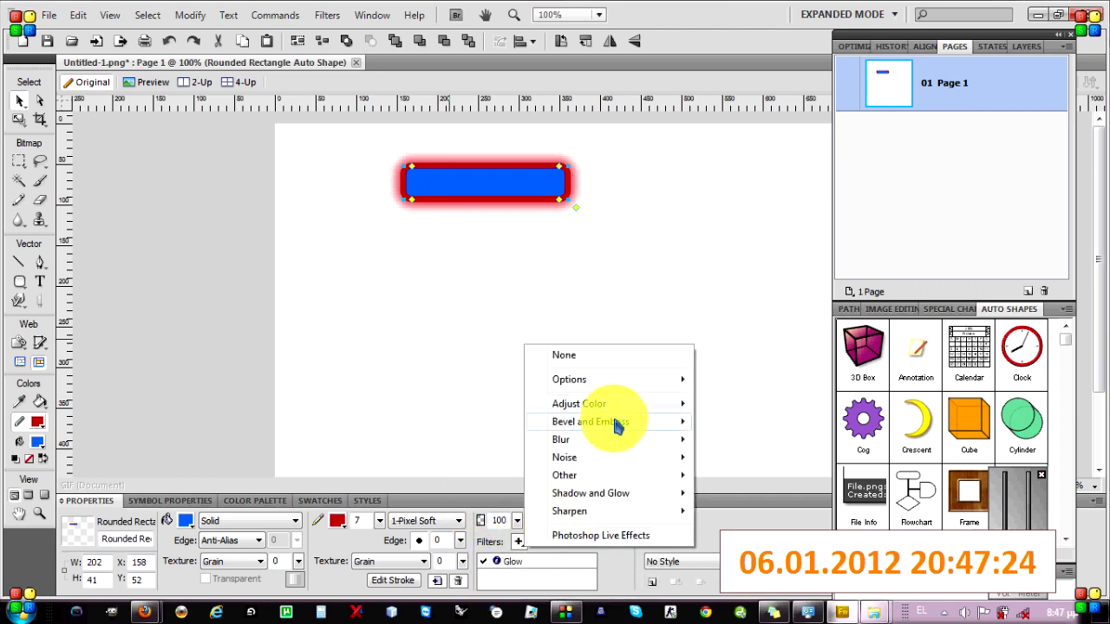
mouse_move(615, 422)
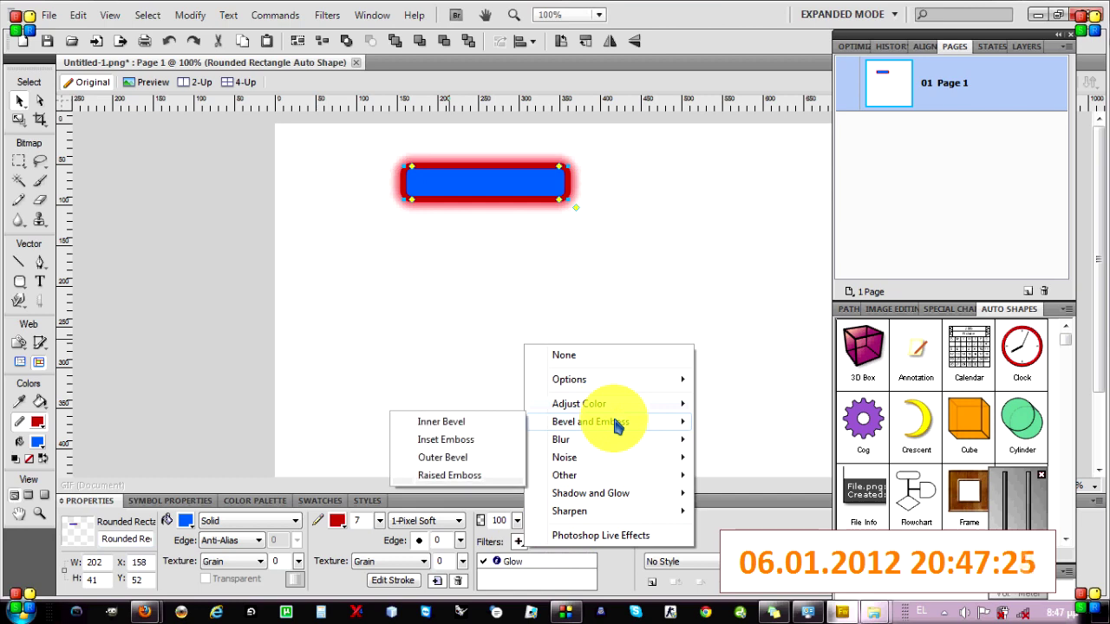
click(475, 424)
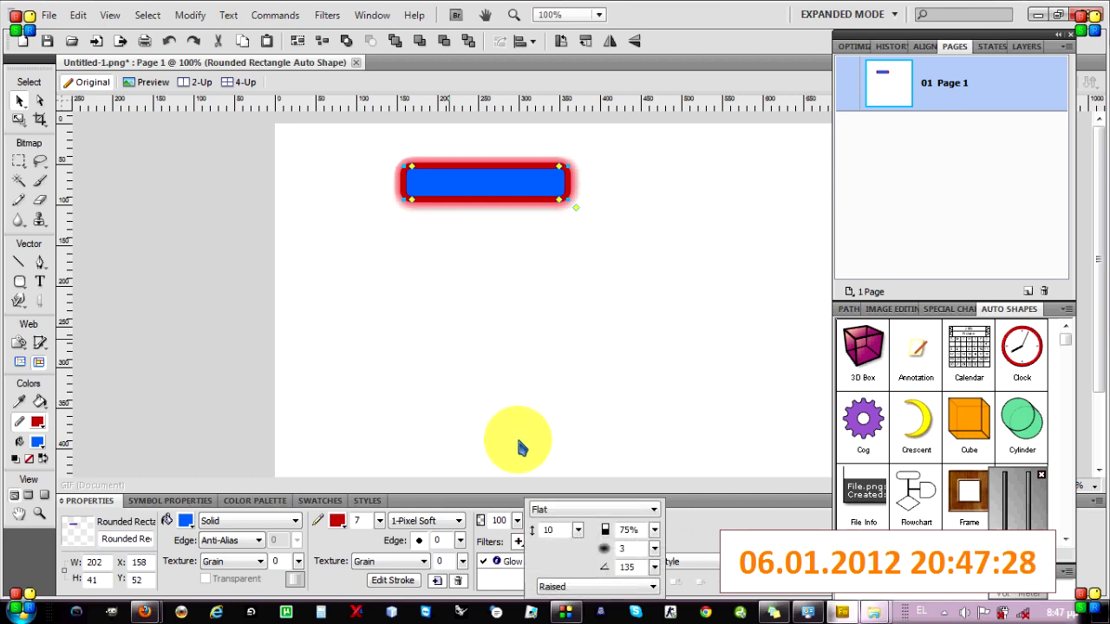
mouse_move(577, 528)
mouse_down()
mouse_move(599, 549)
mouse_move(584, 535)
mouse_move(582, 559)
mouse_move(581, 511)
mouse_up()
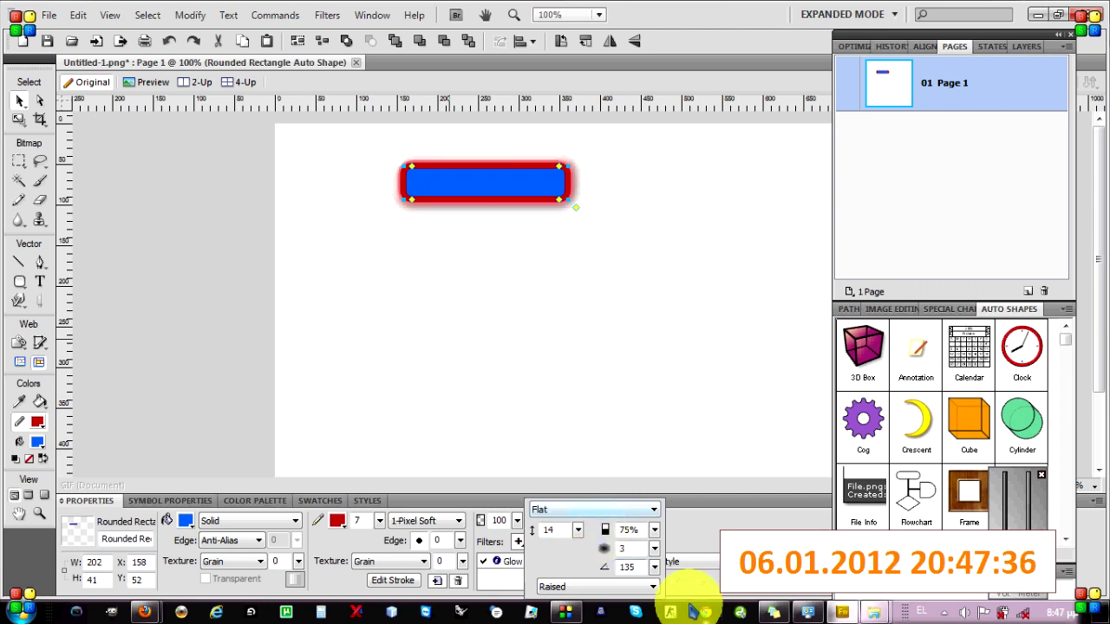
click(639, 584)
click(639, 586)
drag(652, 570, 503, 587)
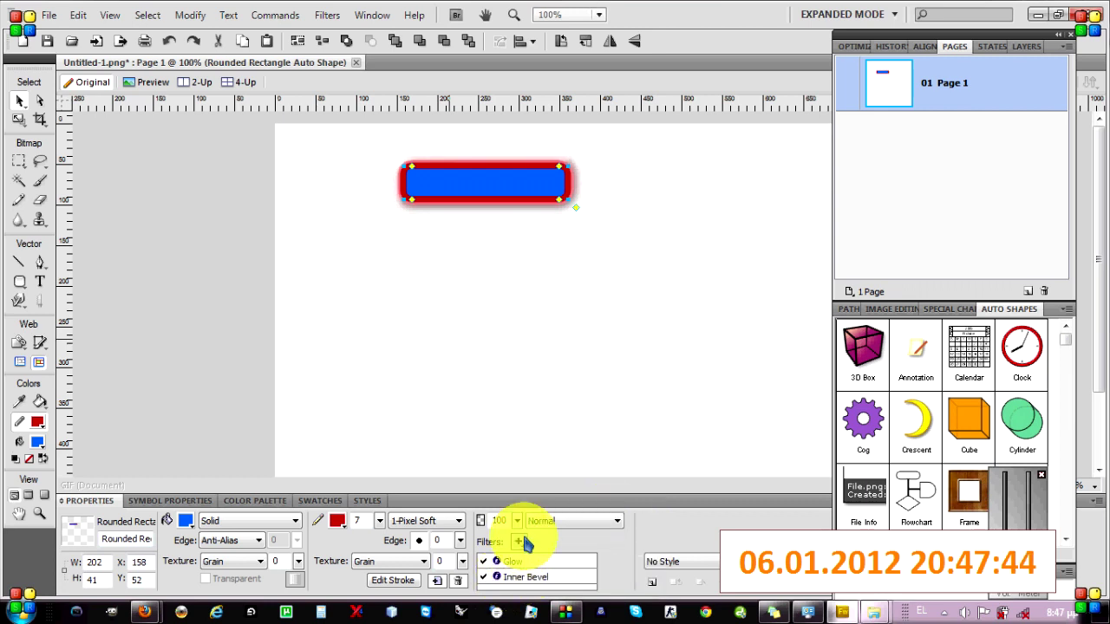
- Add a flat Outer Bevel filter with its default settings to the rounded rectangle
click(523, 542)
mouse_move(611, 413)
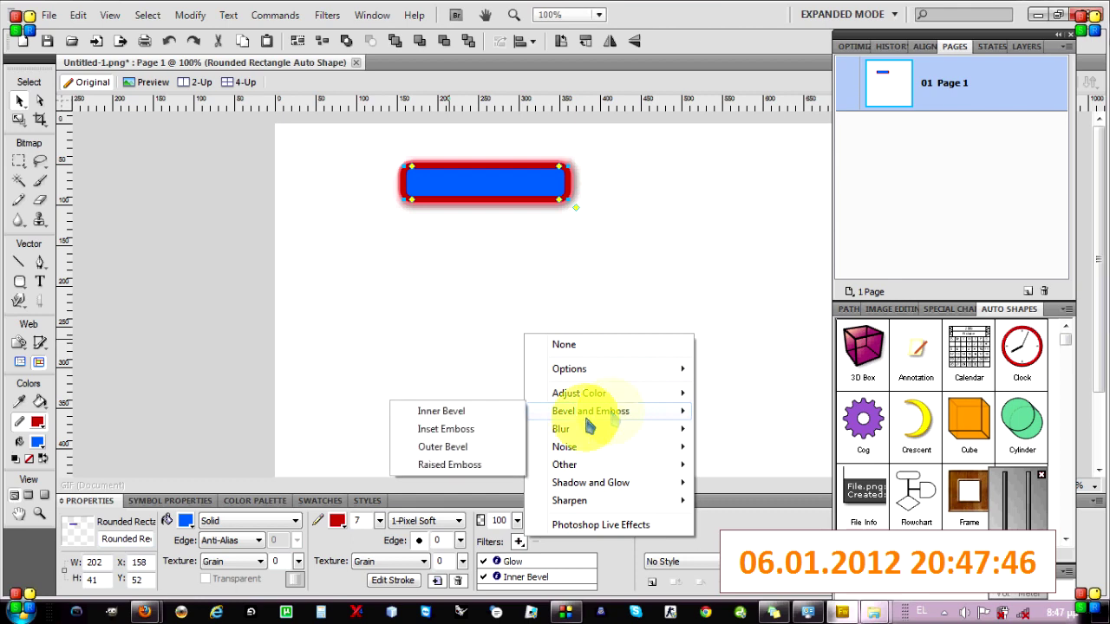
click(479, 449)
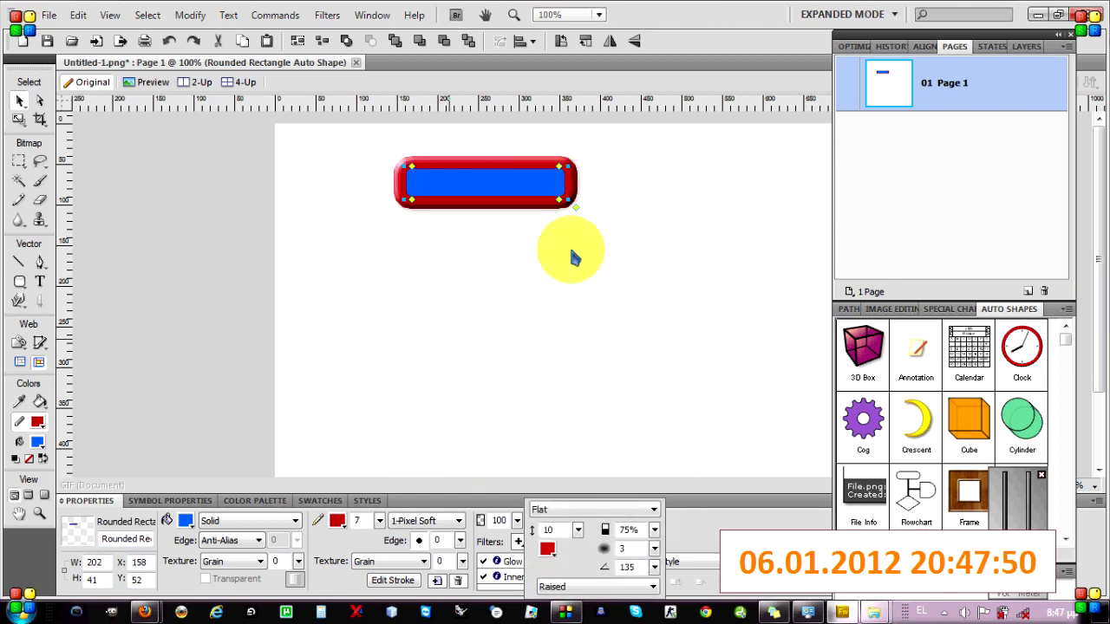
click(571, 252)
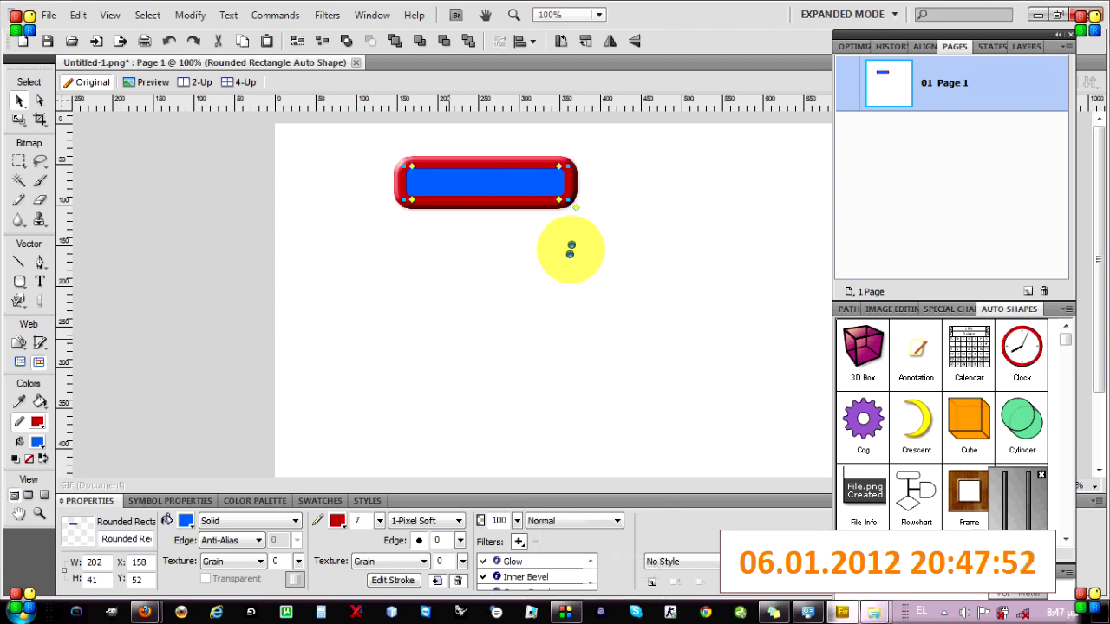
- Edit the rounded rectangle's Glow filter to a width of 7, 89% opacity and a softness of 19
click(509, 562)
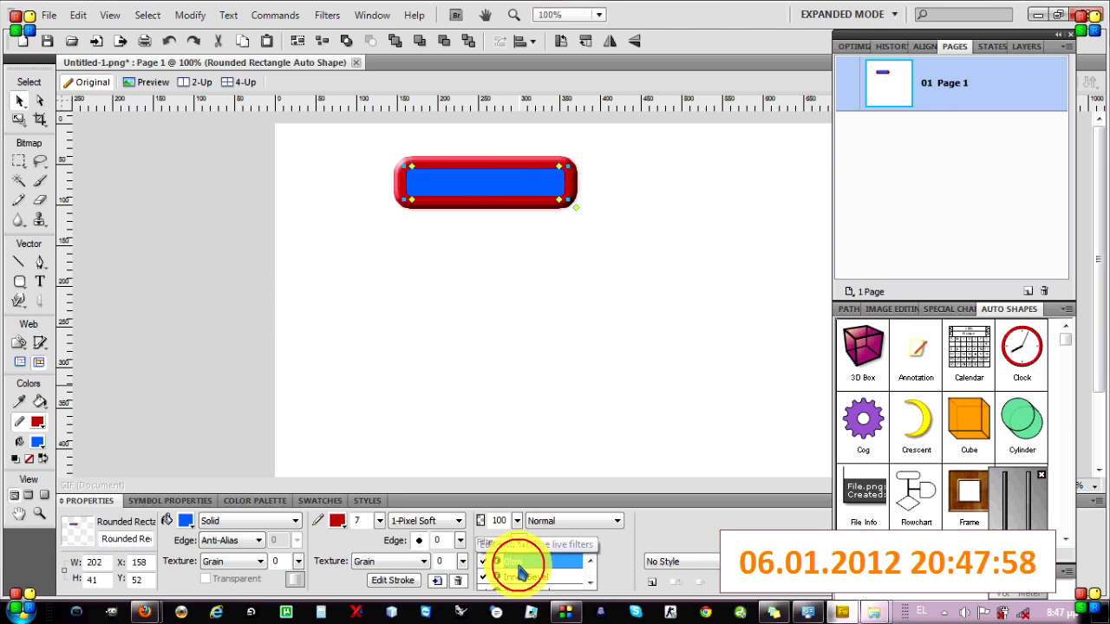
double_click(518, 564)
drag(544, 548, 558, 586)
mouse_move(625, 553)
mouse_down()
mouse_move(631, 529)
mouse_move(629, 551)
mouse_up()
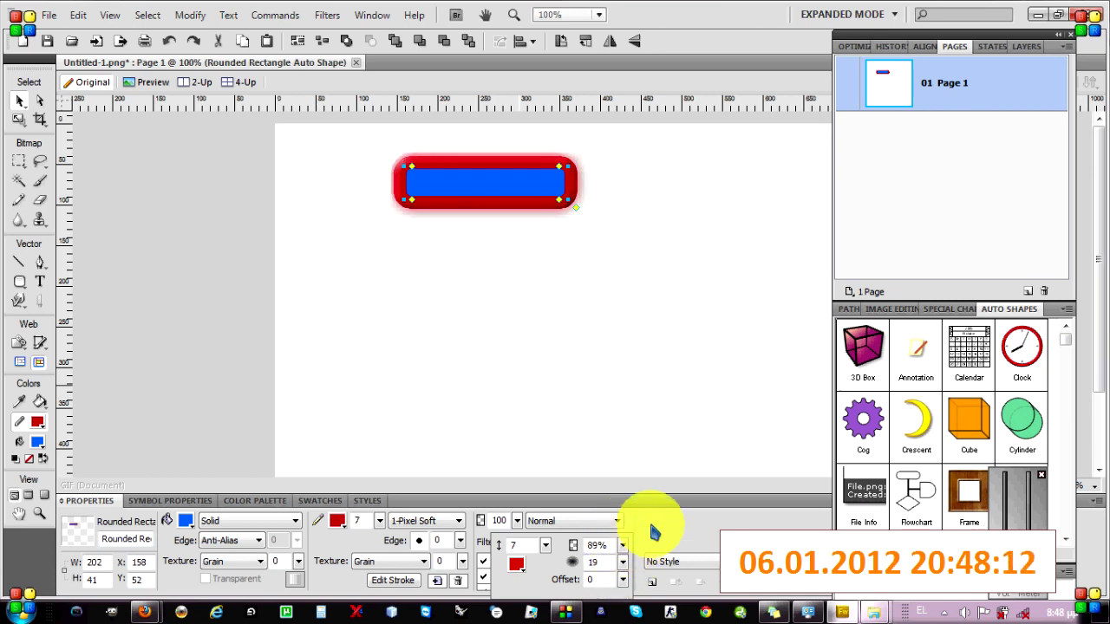
- Change the rounded rectangle's fill from solid to a linear gradient
click(654, 531)
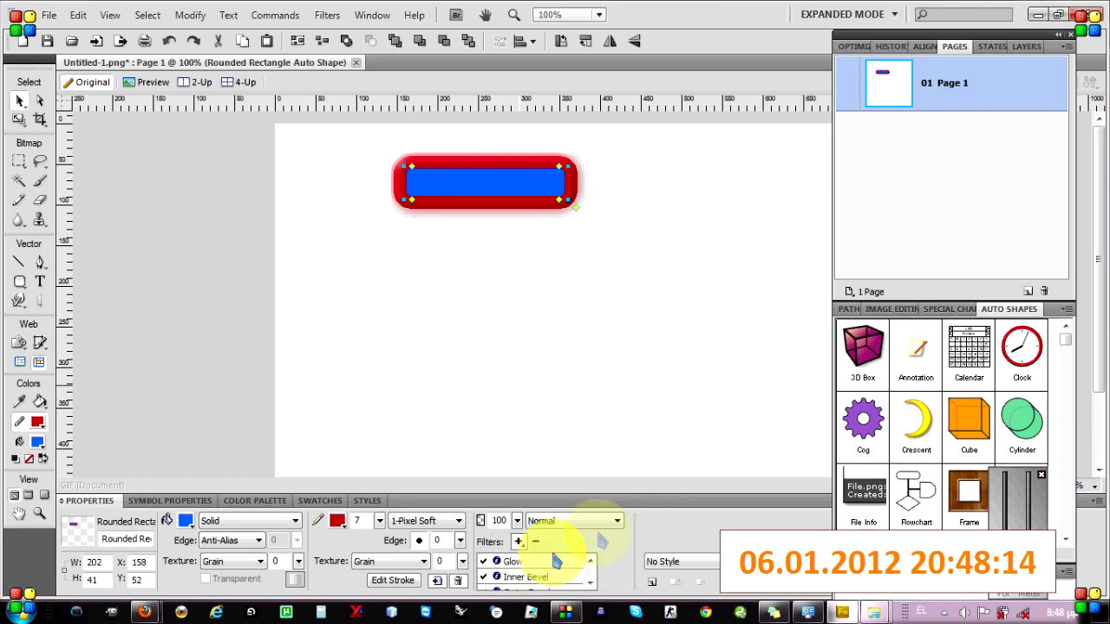
click(518, 317)
click(516, 190)
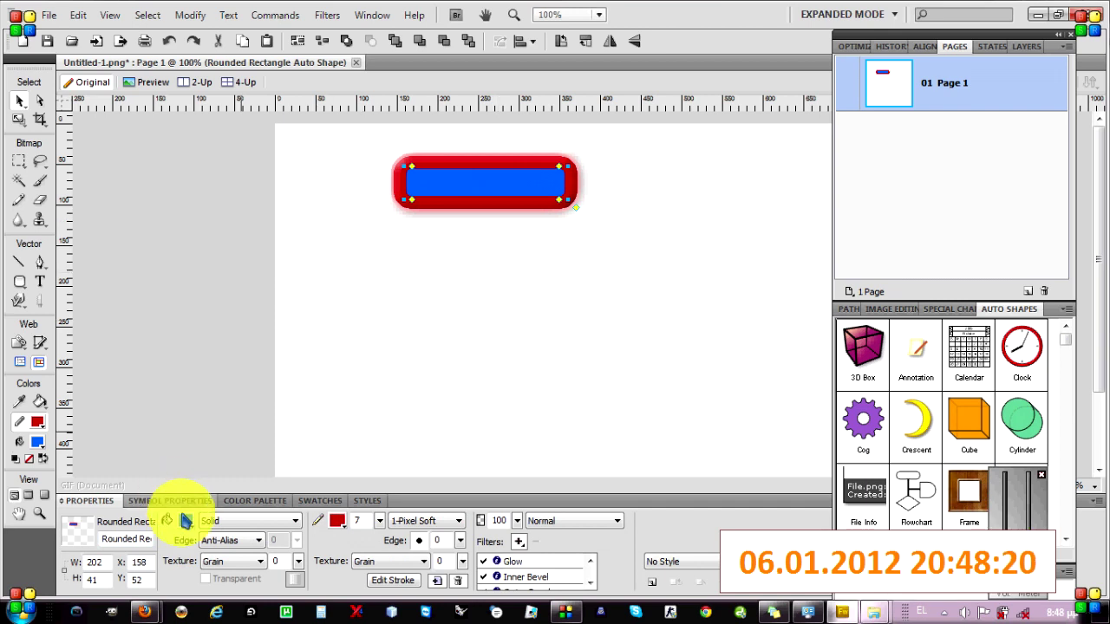
click(208, 523)
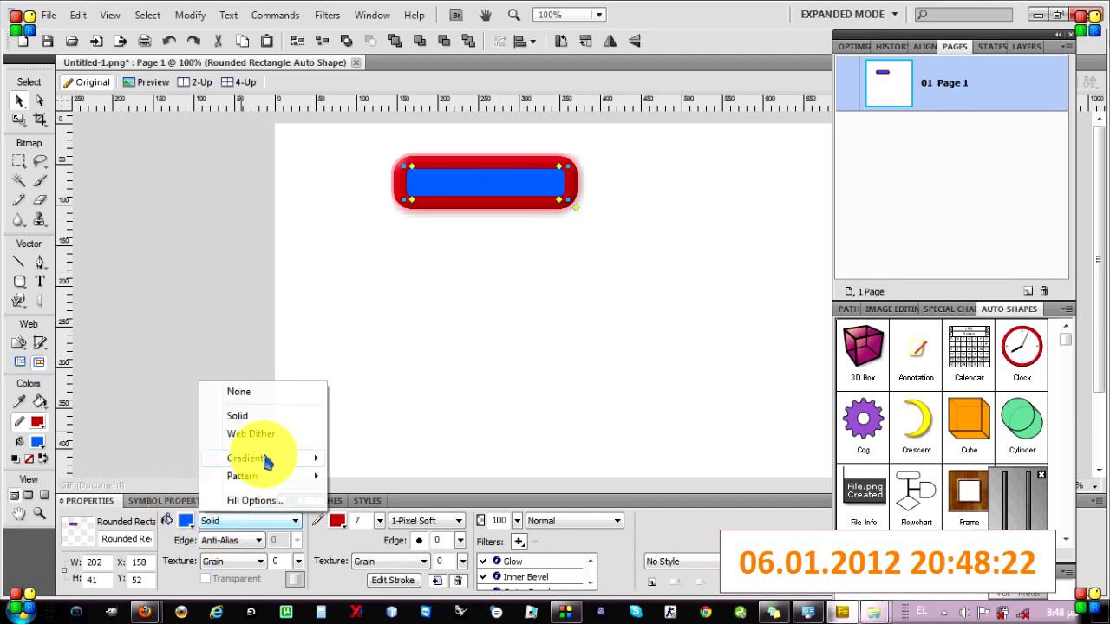
mouse_move(266, 459)
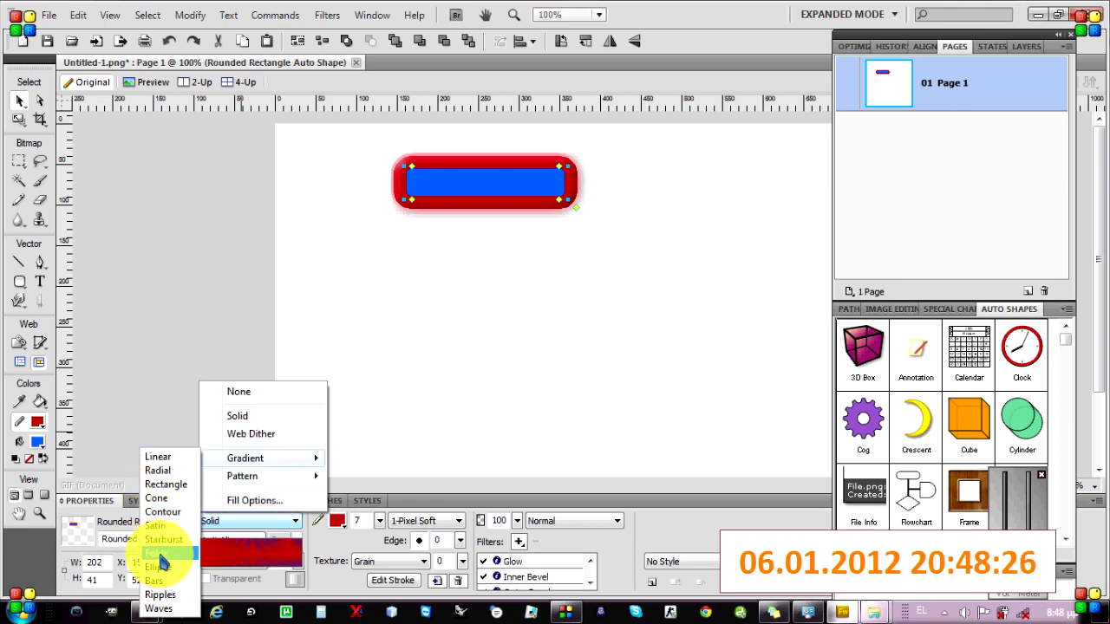
click(187, 458)
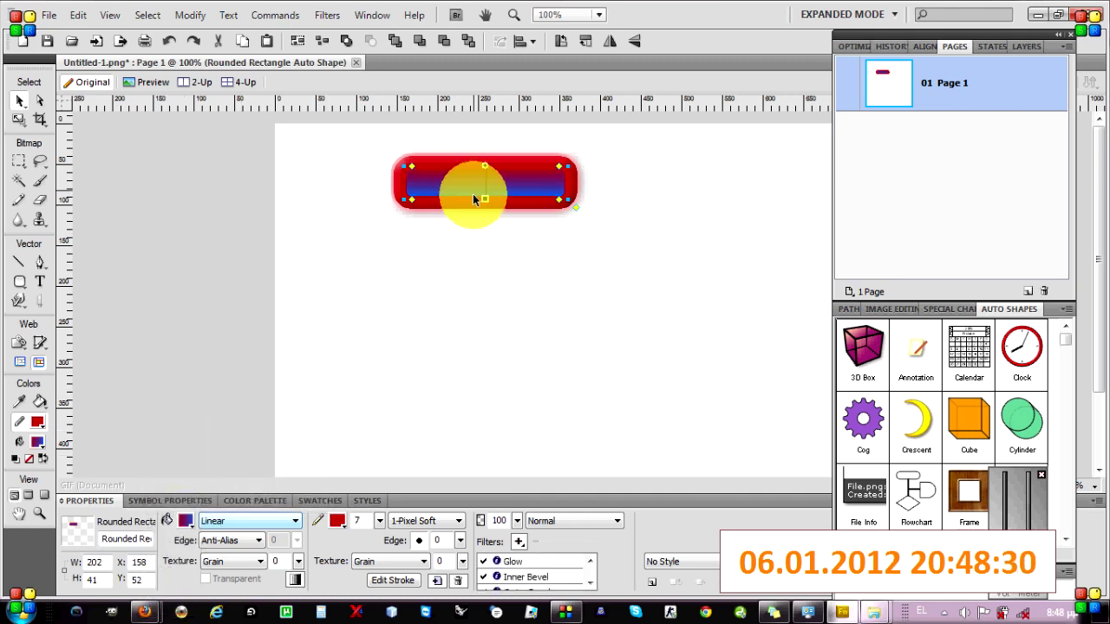
- Move the gradient-filled rounded rectangle down and to the right, to about X 212, Y 86
mouse_move(485, 199)
mouse_down()
mouse_move(486, 235)
mouse_move(486, 197)
mouse_up()
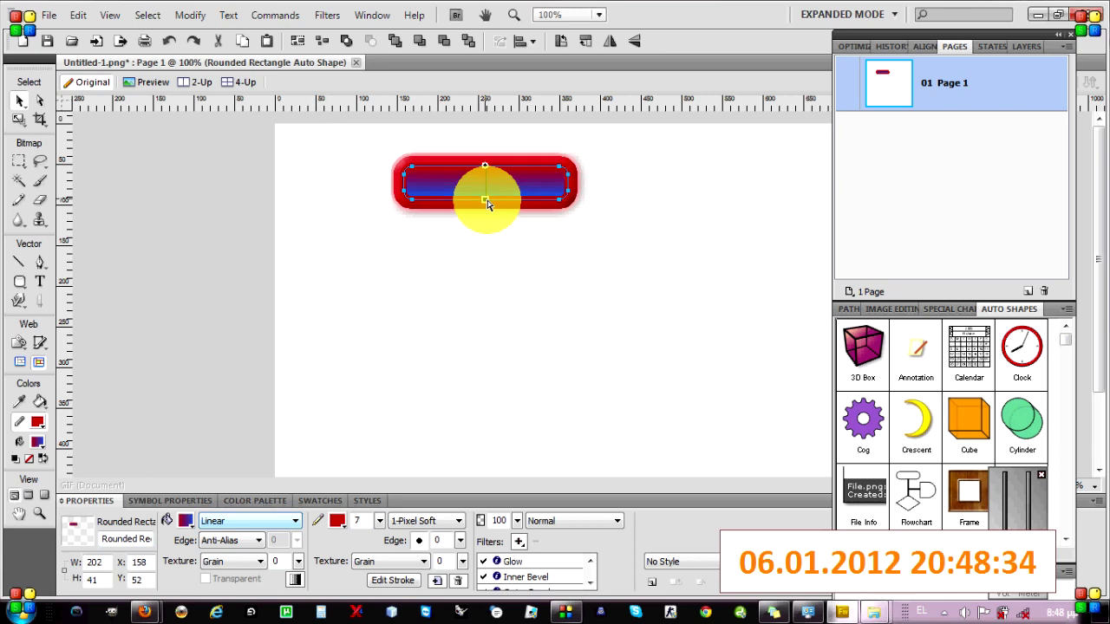
click(486, 223)
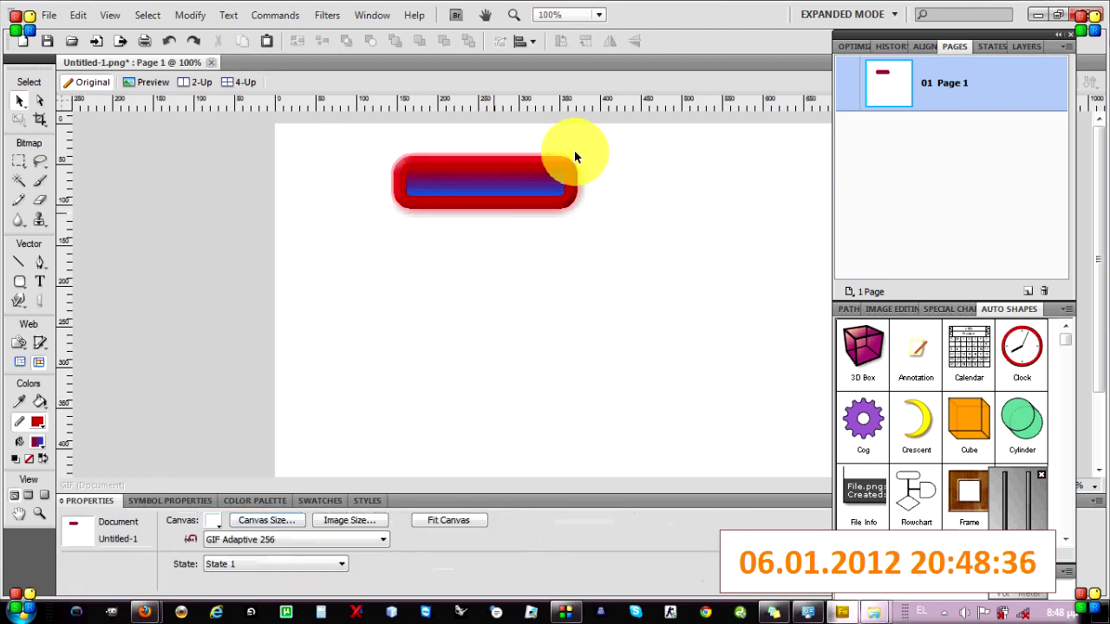
click(404, 209)
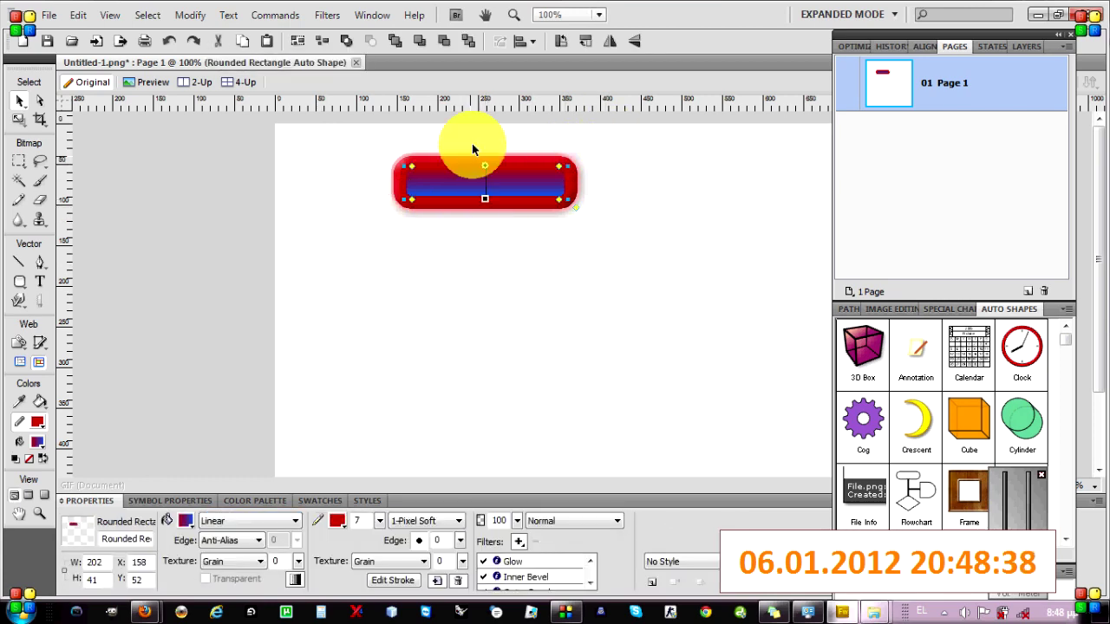
drag(464, 167, 511, 196)
- Add the text "Button" on top of the rounded rectangle in black Minion Pro, size 29
click(40, 282)
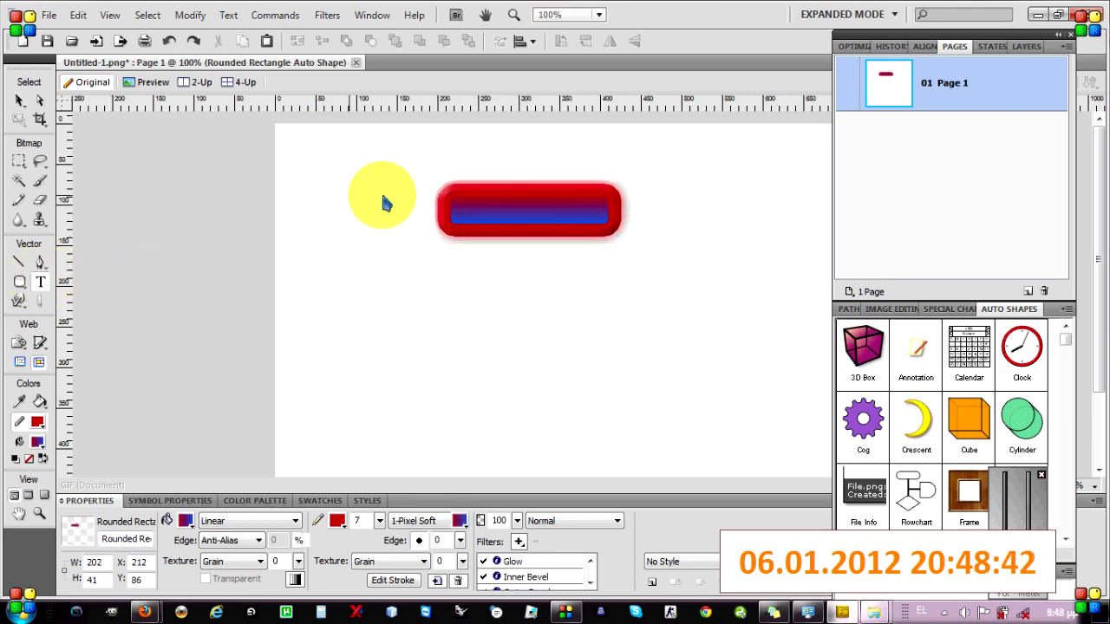
click(464, 212)
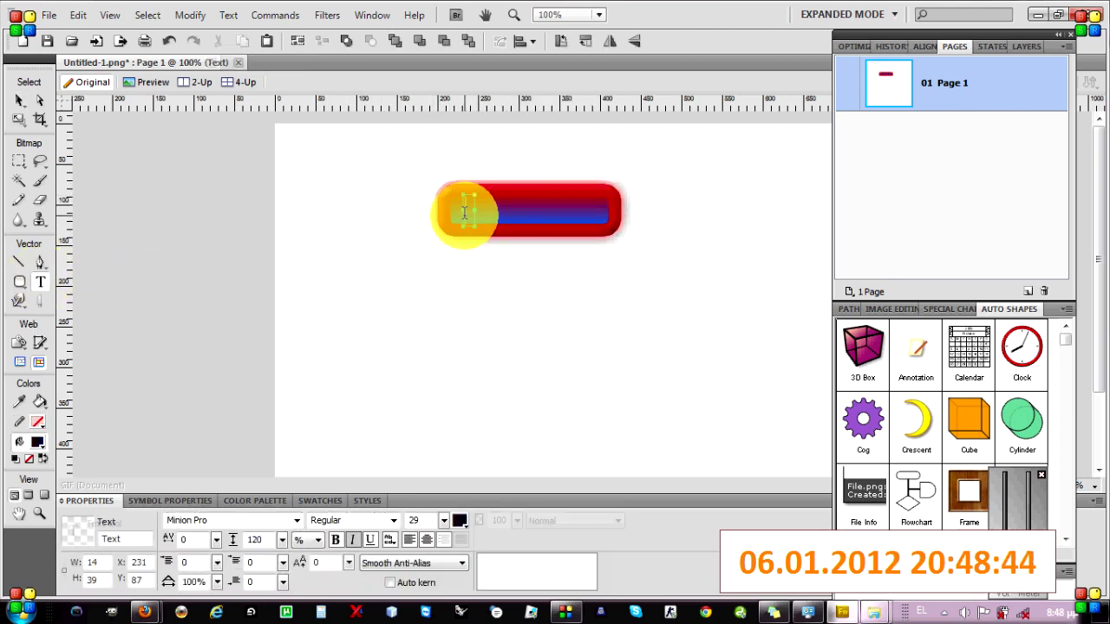
text(BOT)
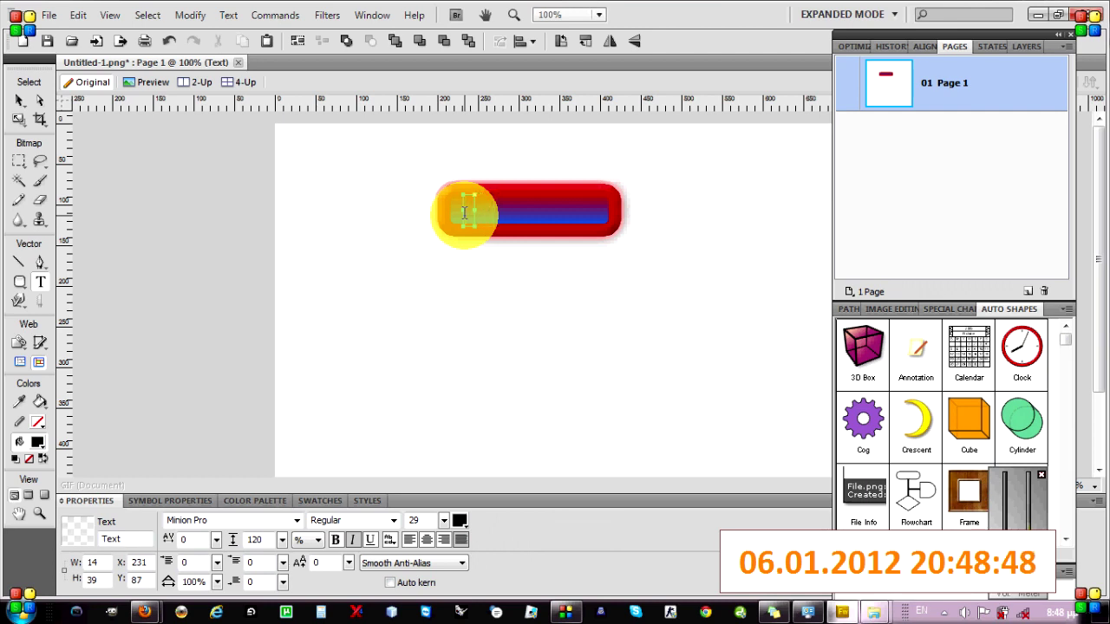
text(ttom)
key(BackSpace)
text(n)
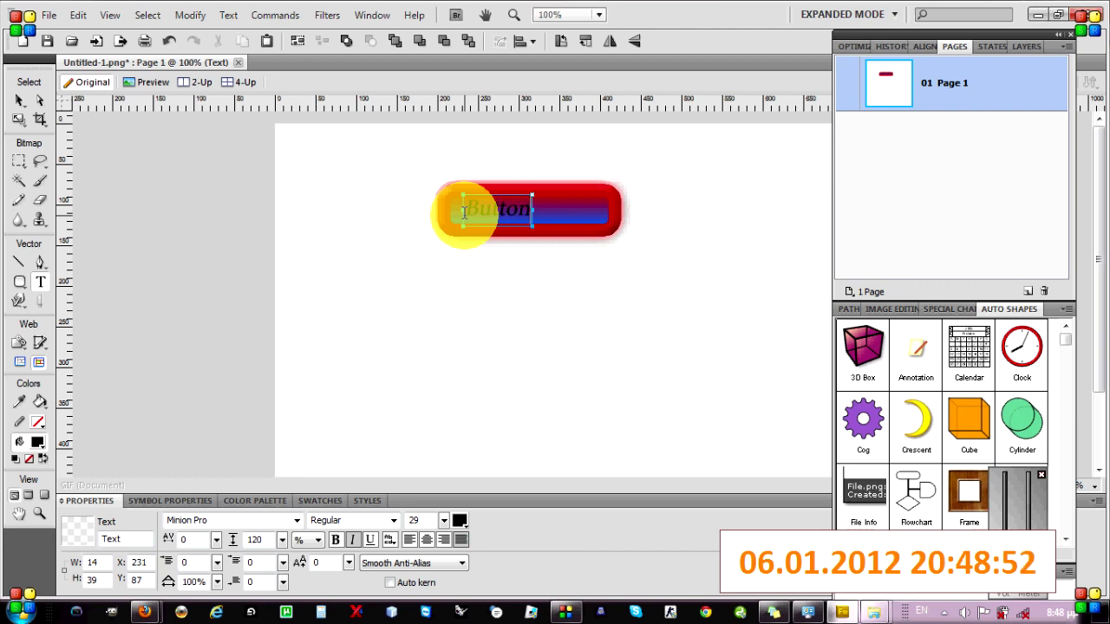
key(Return)
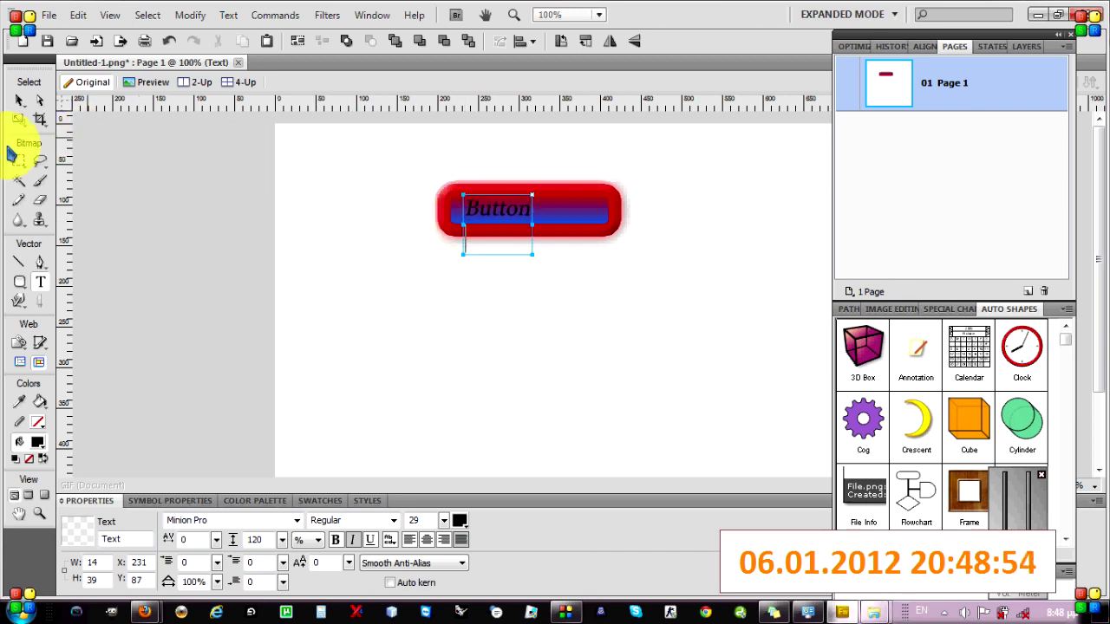
- Move the "Button" text to the centre of the rounded rectangle and deselect it
click(19, 100)
drag(483, 210, 515, 213)
click(505, 317)
click(521, 243)
click(391, 307)
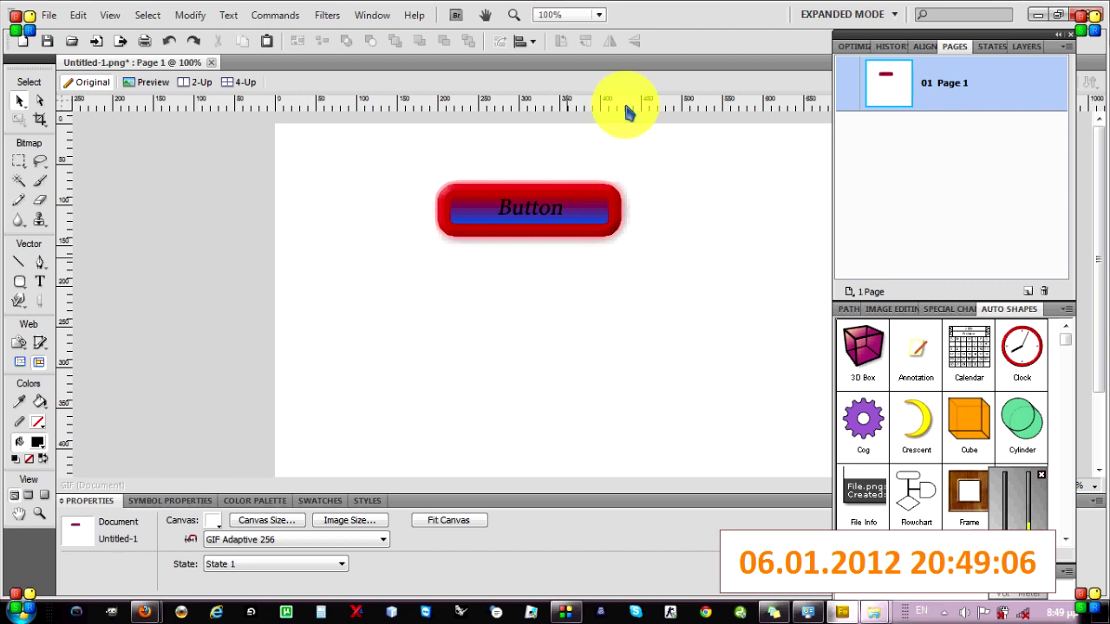
- Add a second, empty state to the document after State 1
click(994, 47)
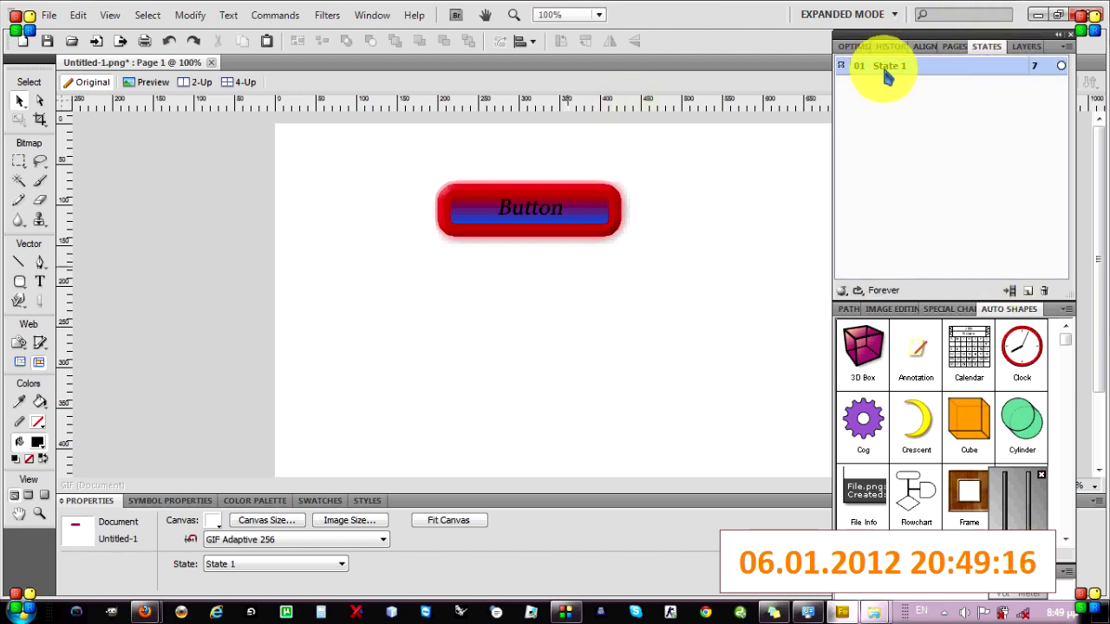
click(607, 221)
click(579, 276)
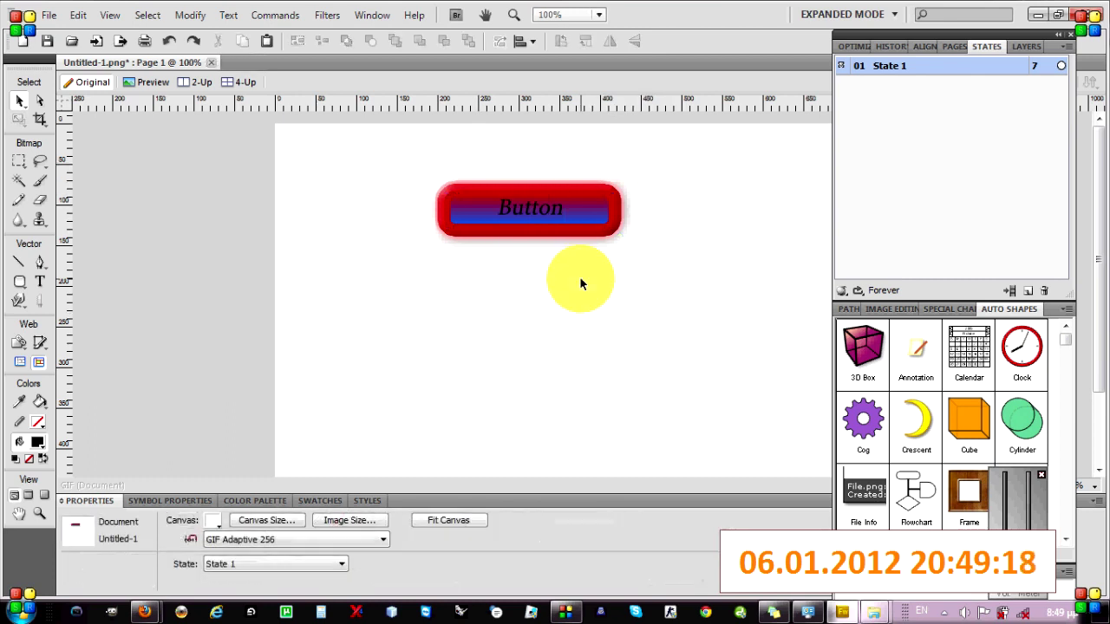
click(1028, 292)
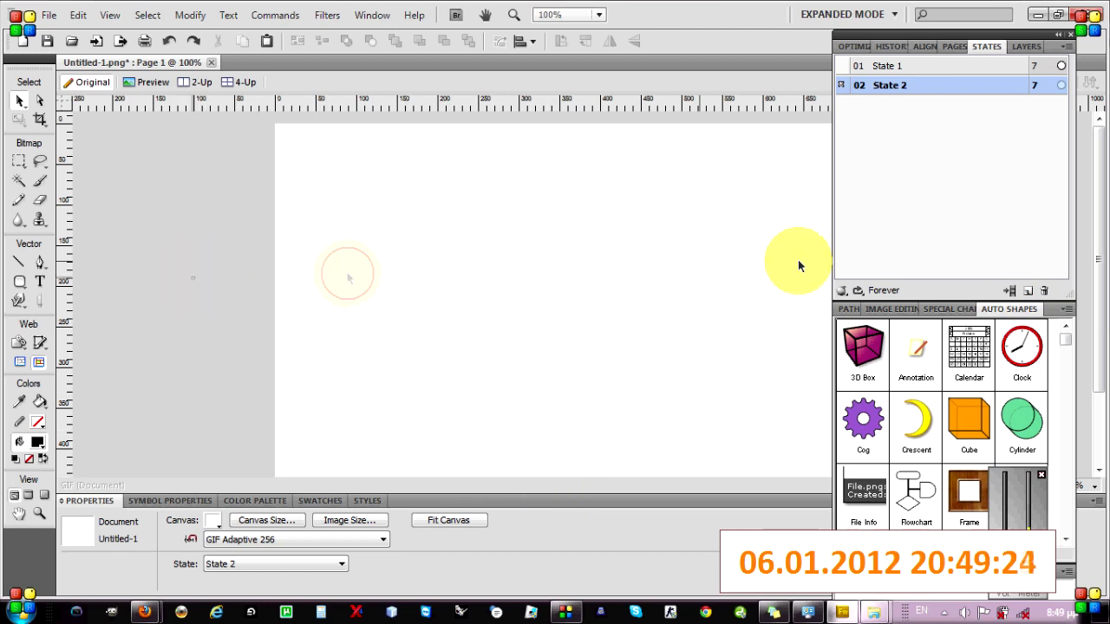
- Copy the rounded rectangle and its text from State 1 and paste them into State 2
click(977, 67)
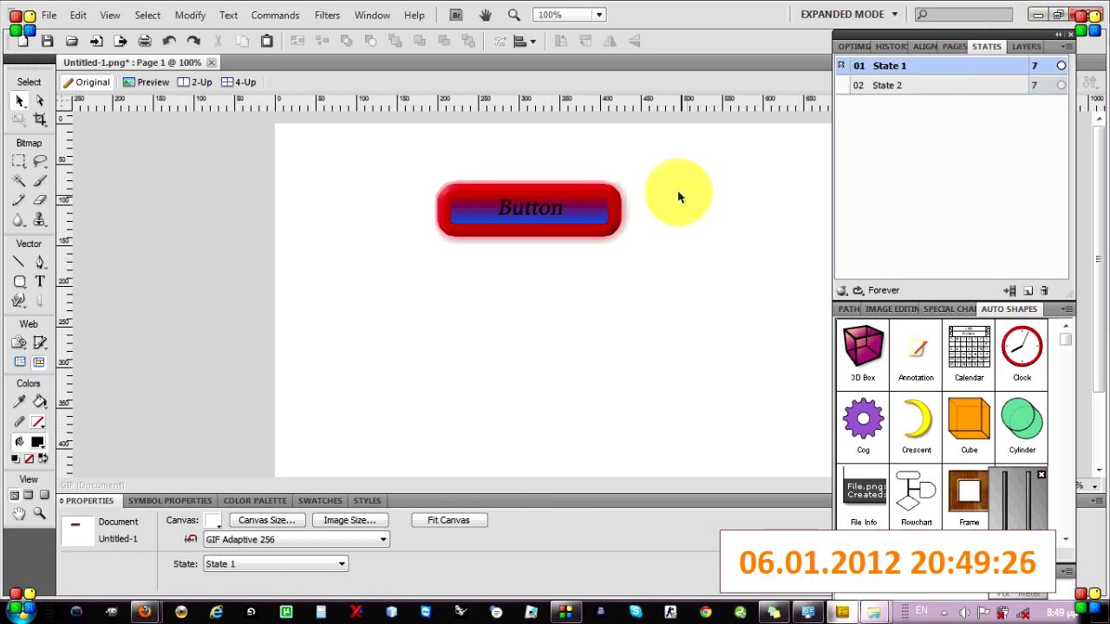
drag(681, 163, 317, 335)
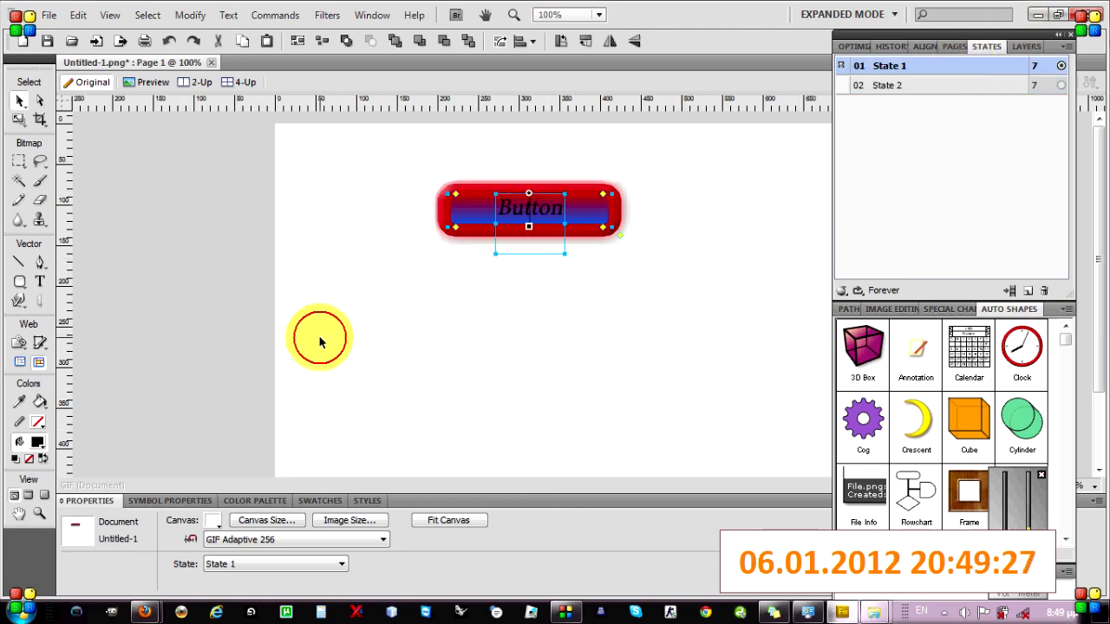
right_click(544, 219)
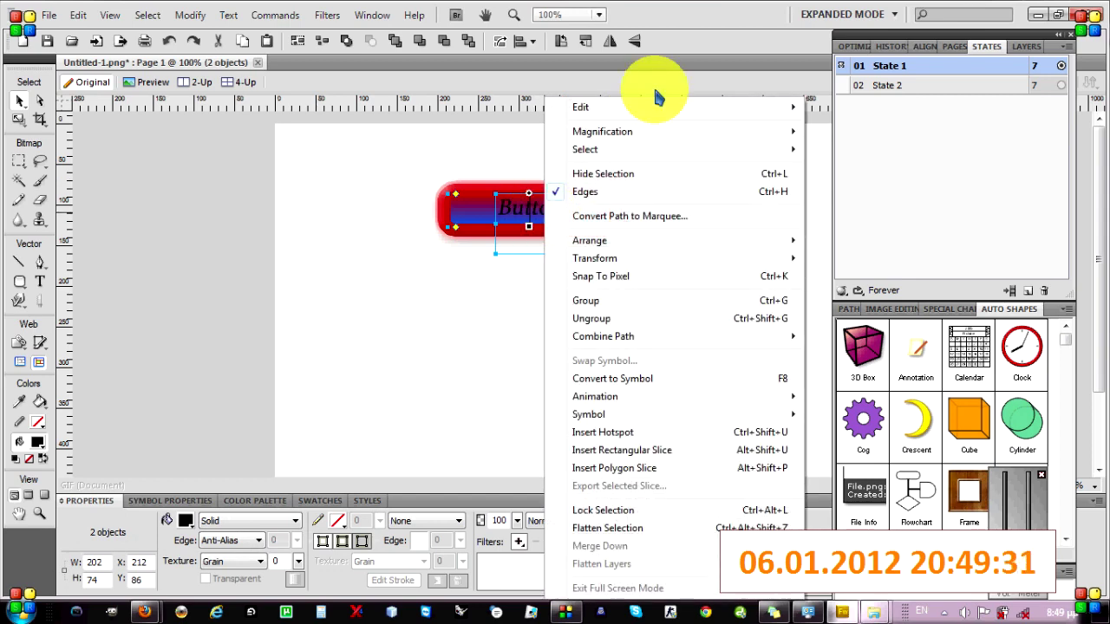
mouse_move(644, 107)
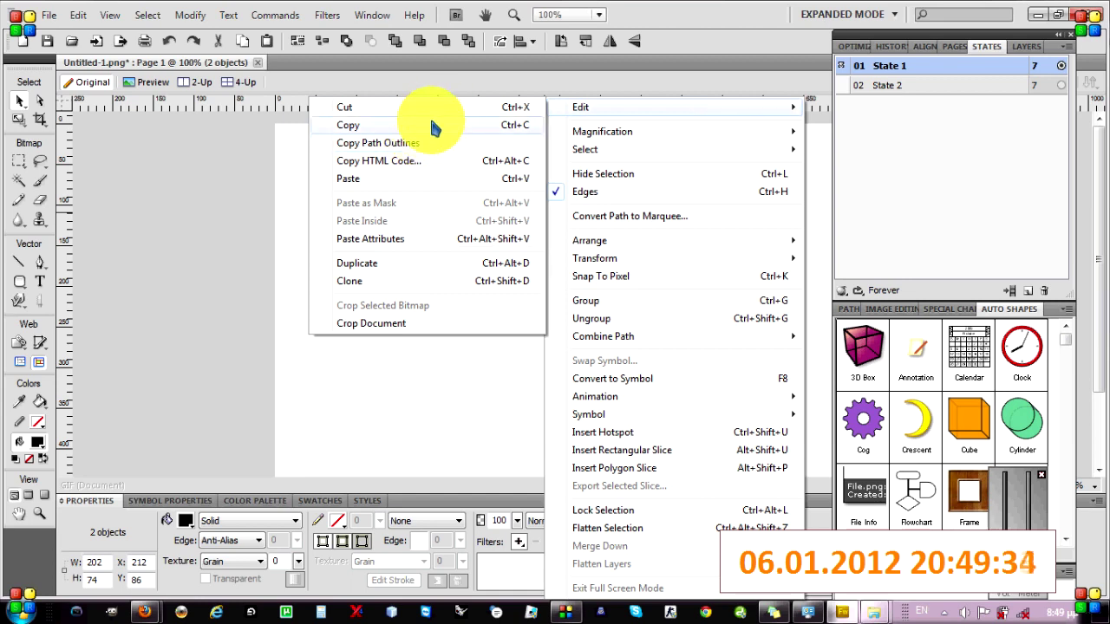
click(430, 120)
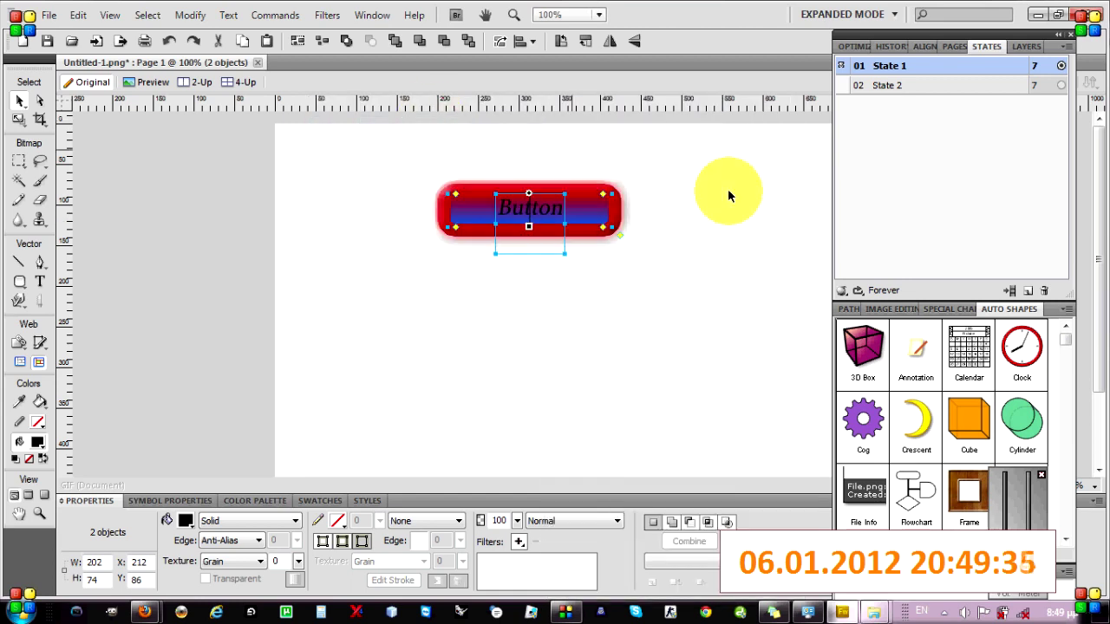
click(910, 87)
right_click(613, 204)
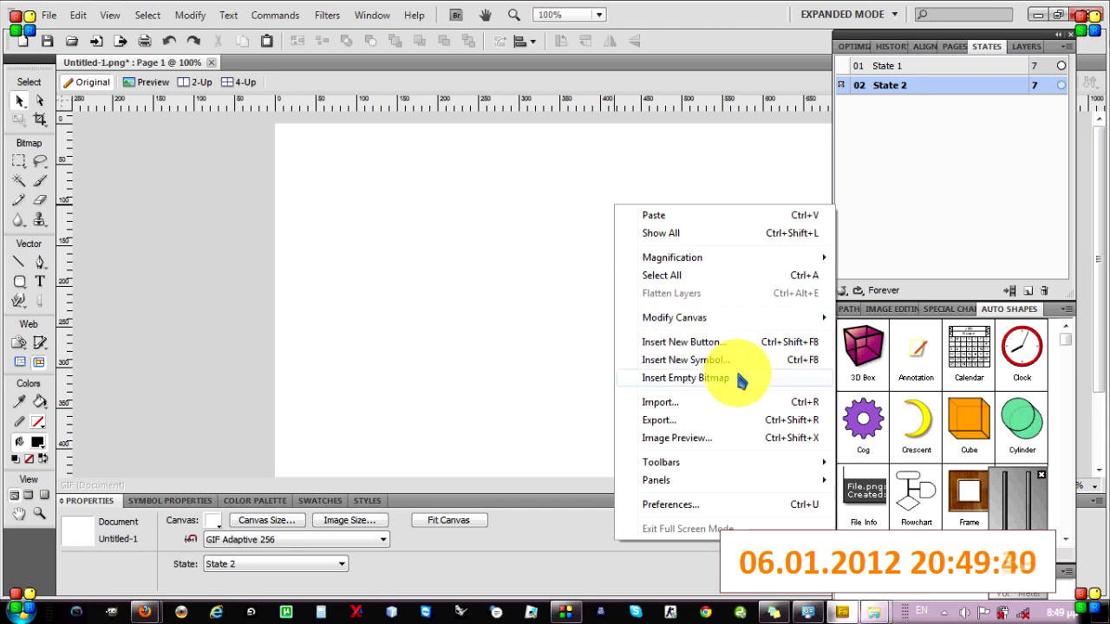
click(747, 222)
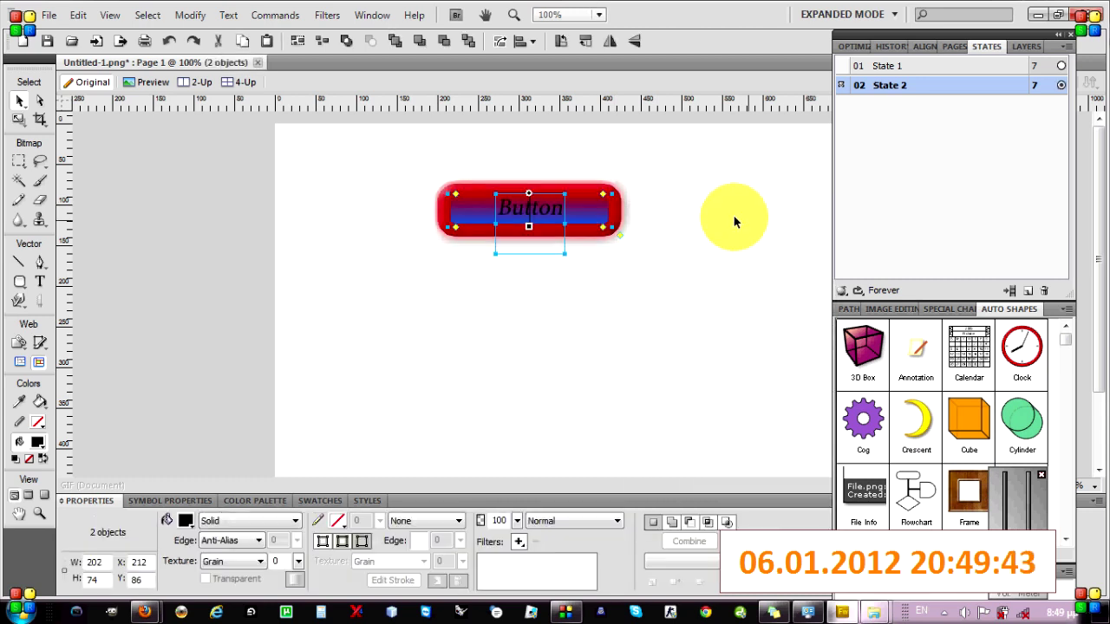
- Switch back and forth between State 1 and State 2 to compare the button artwork
click(890, 65)
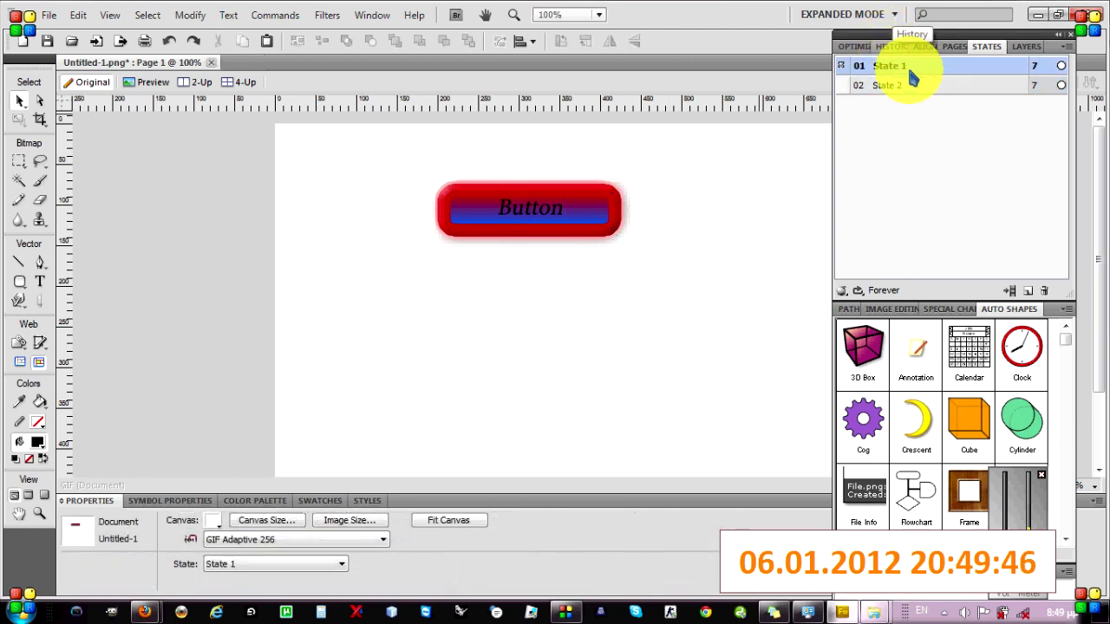
click(915, 68)
click(910, 86)
click(914, 70)
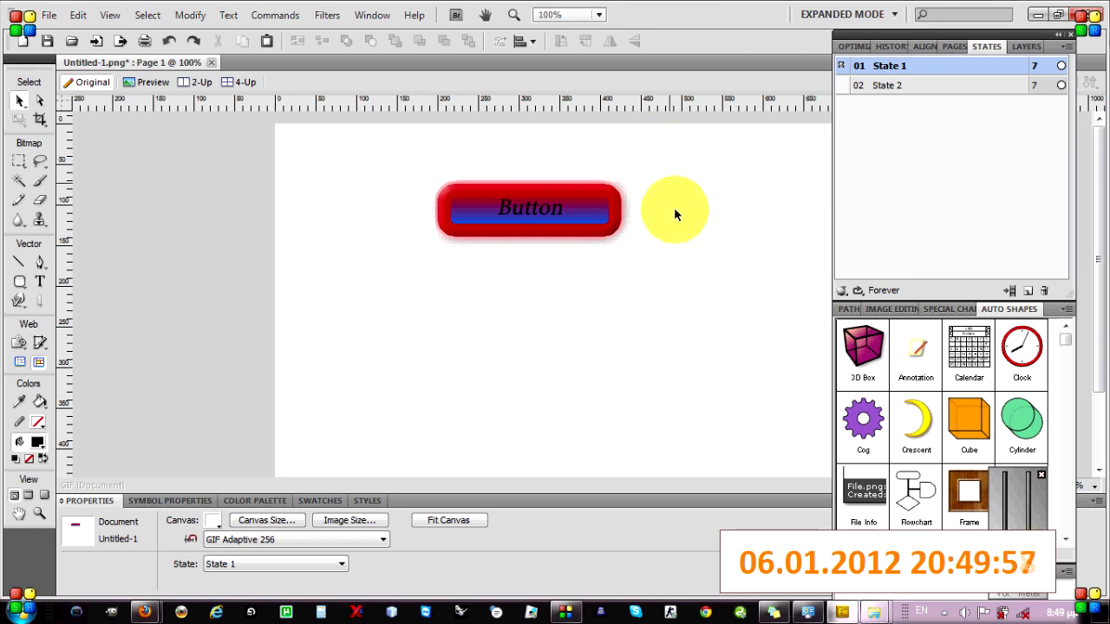
click(897, 85)
click(893, 67)
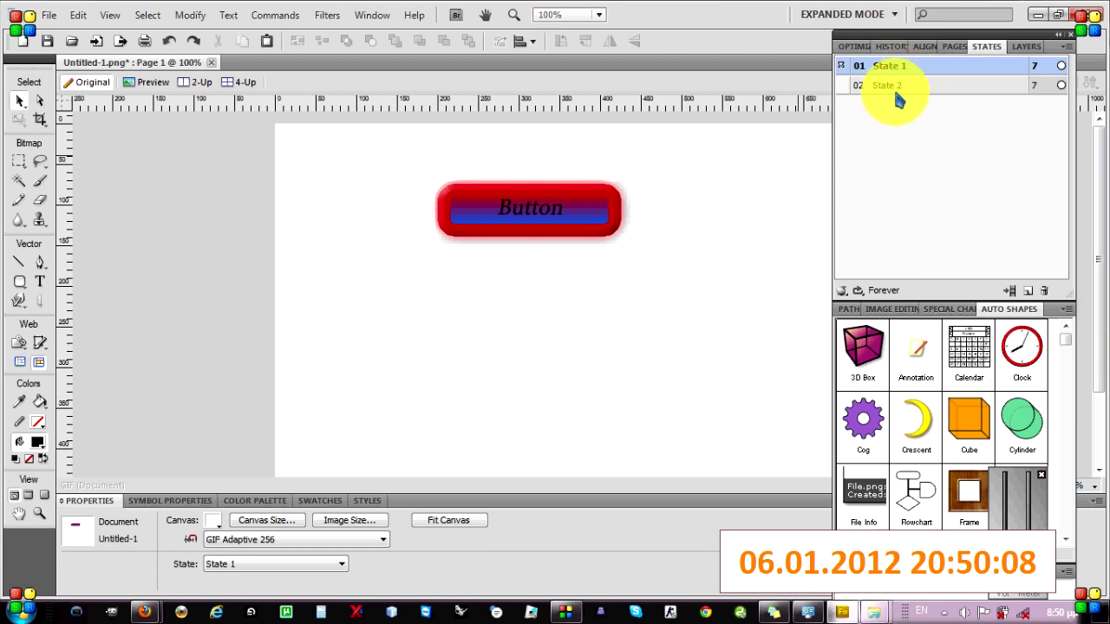
click(901, 85)
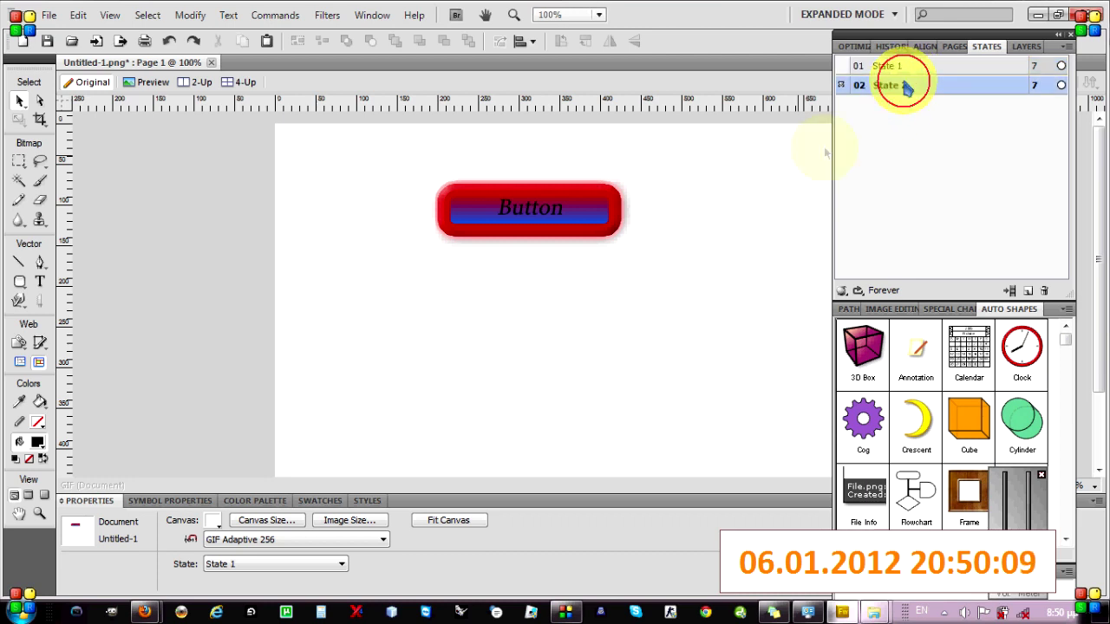
- Rename State 1 as "original" and State 2 as "pressed"
double_click(947, 67)
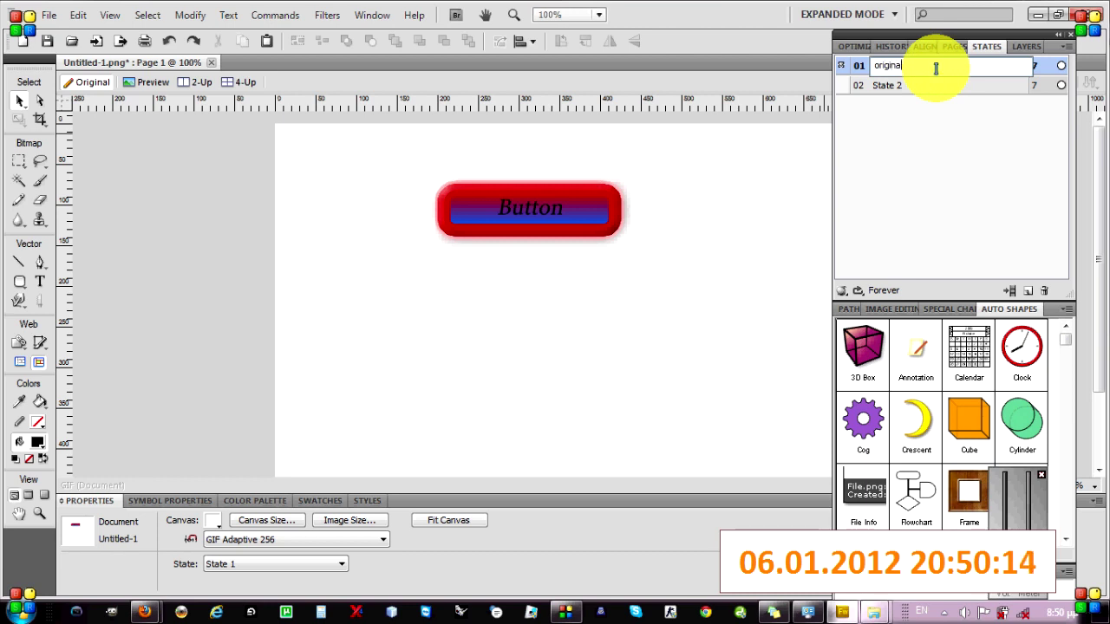
key(Return)
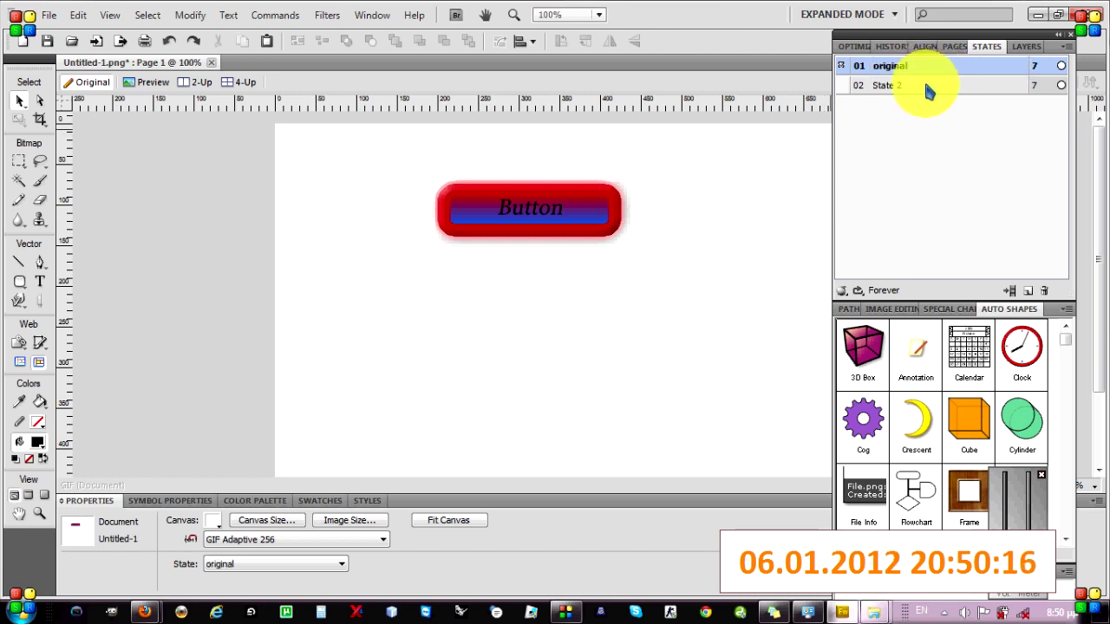
double_click(924, 84)
key(BackSpace)
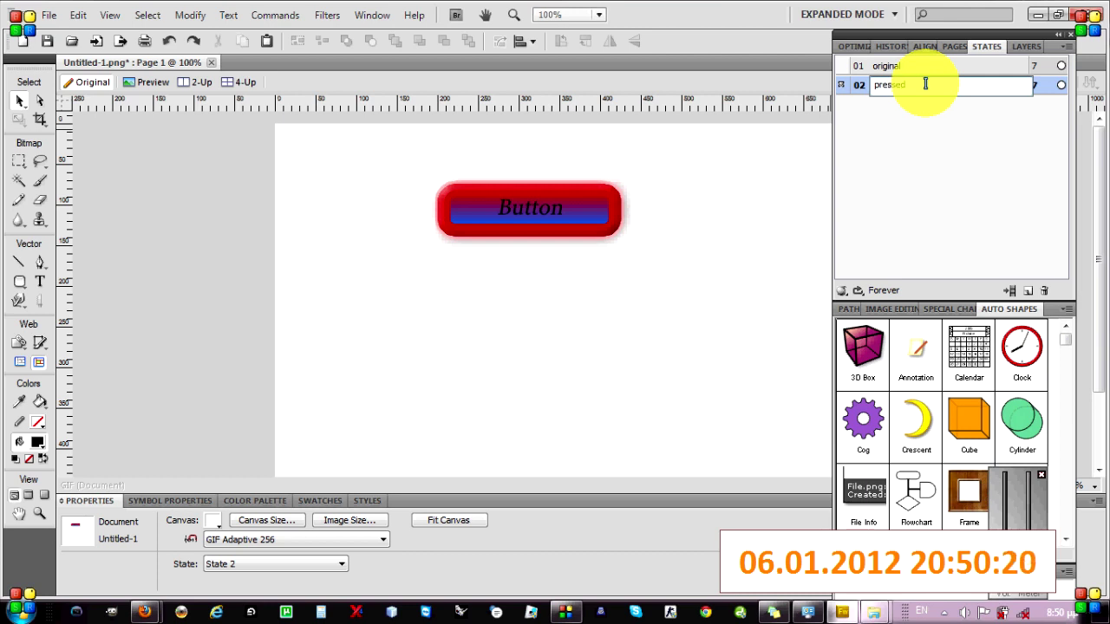
key(Return)
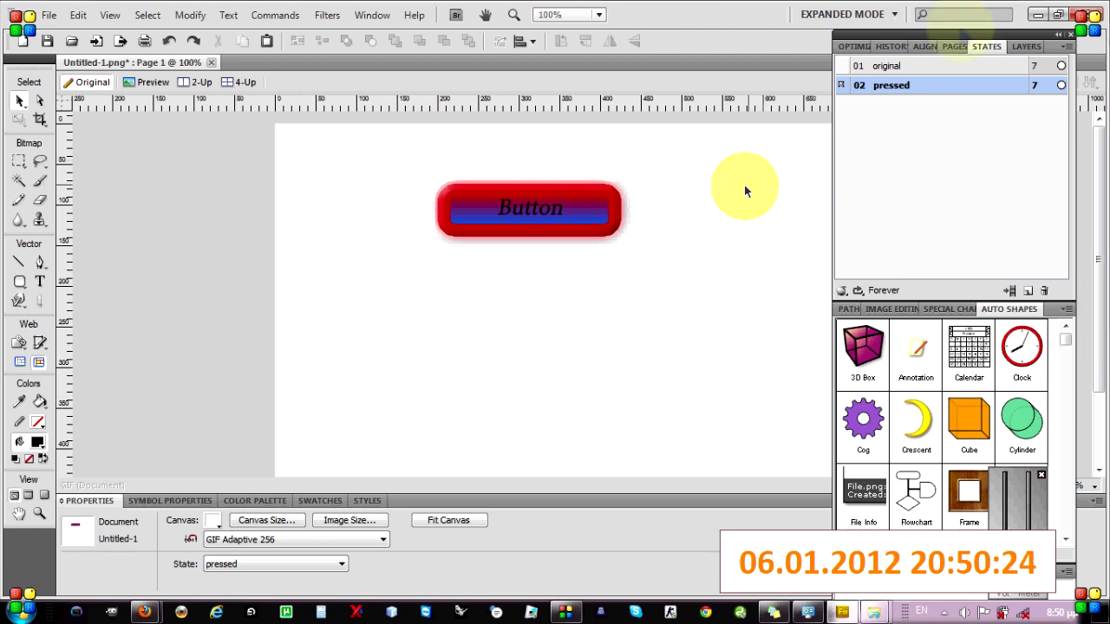
click(891, 67)
click(902, 84)
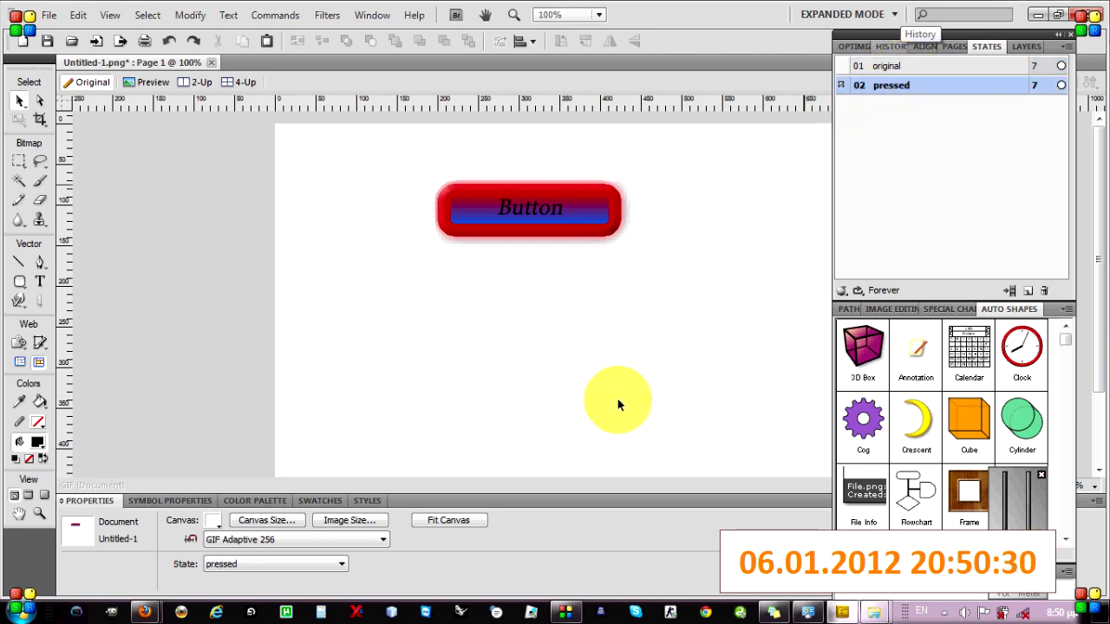
drag(680, 161, 408, 316)
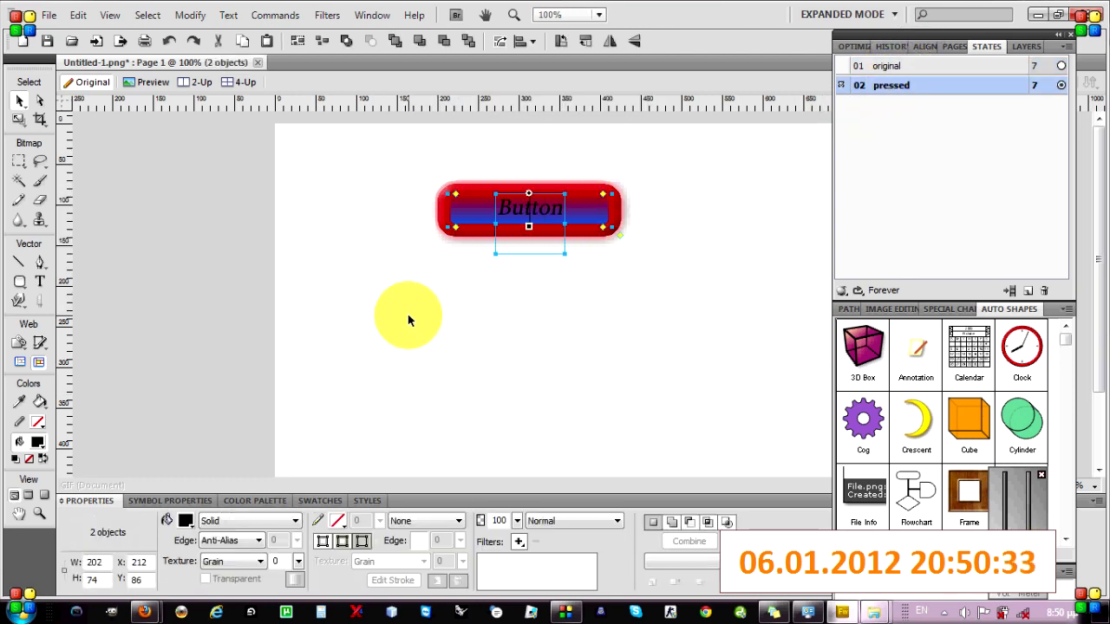
click(538, 282)
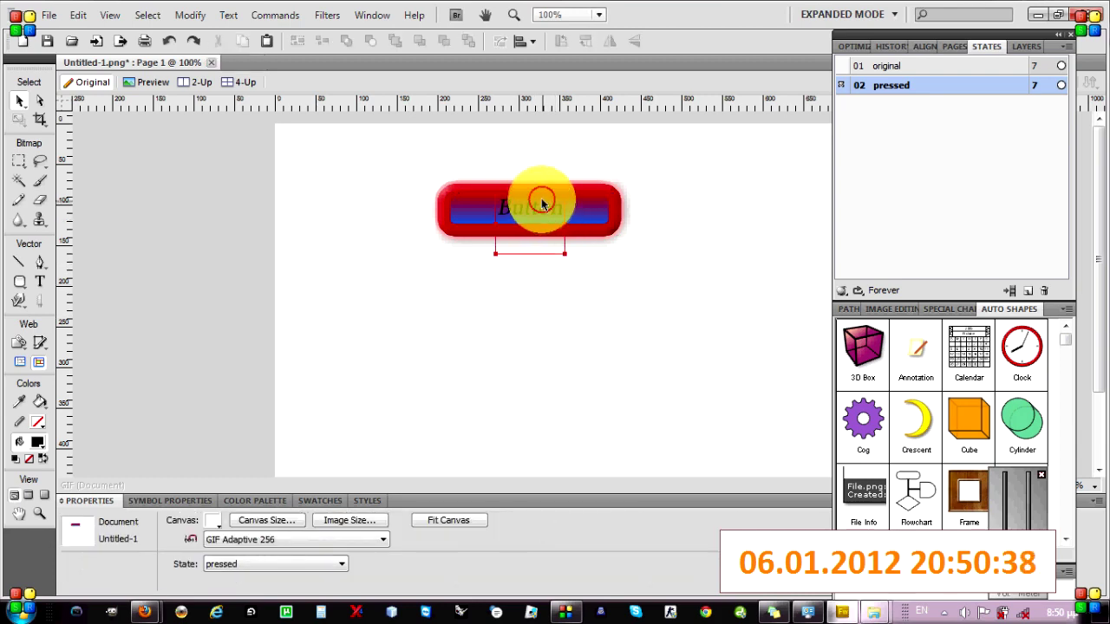
click(539, 201)
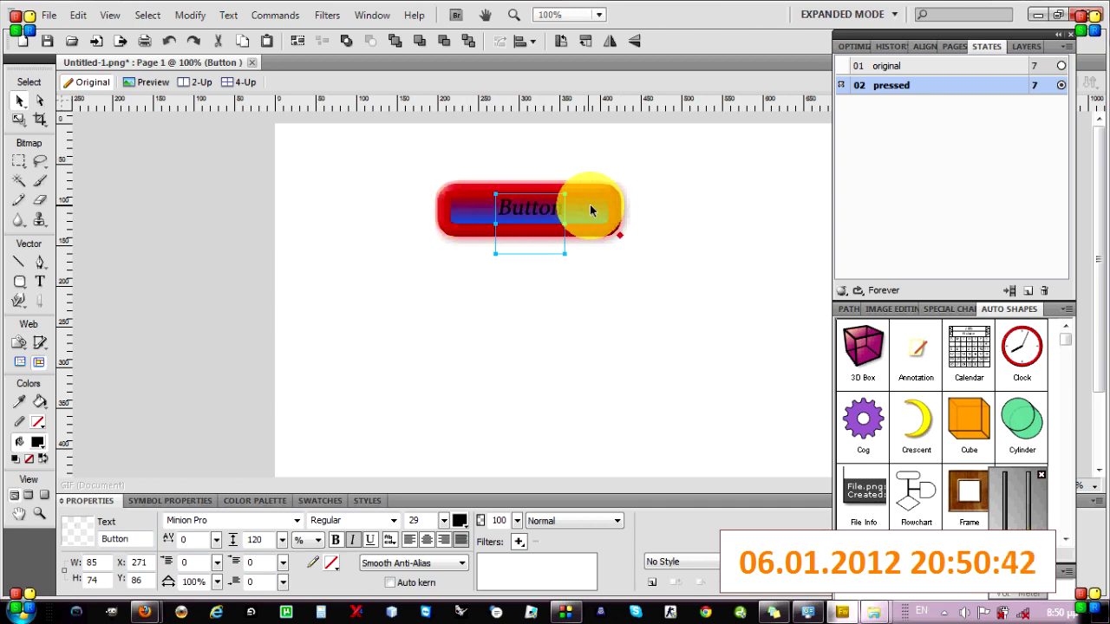
click(703, 145)
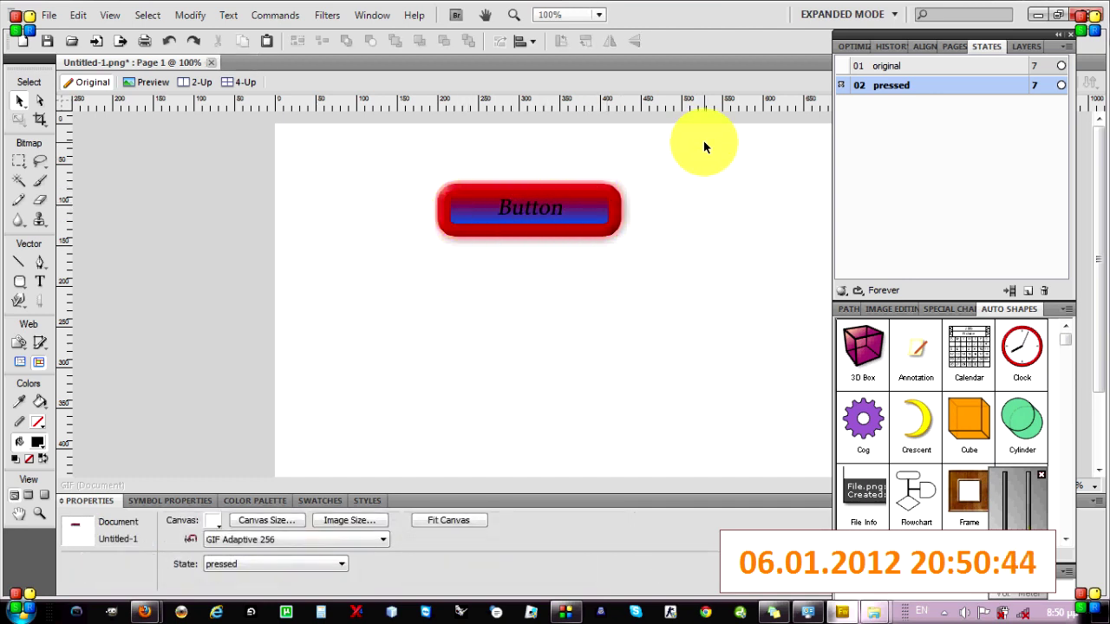
- Set the contrast of the Outer Bevel filter on the pressed state's rounded rectangle to 0%
click(578, 215)
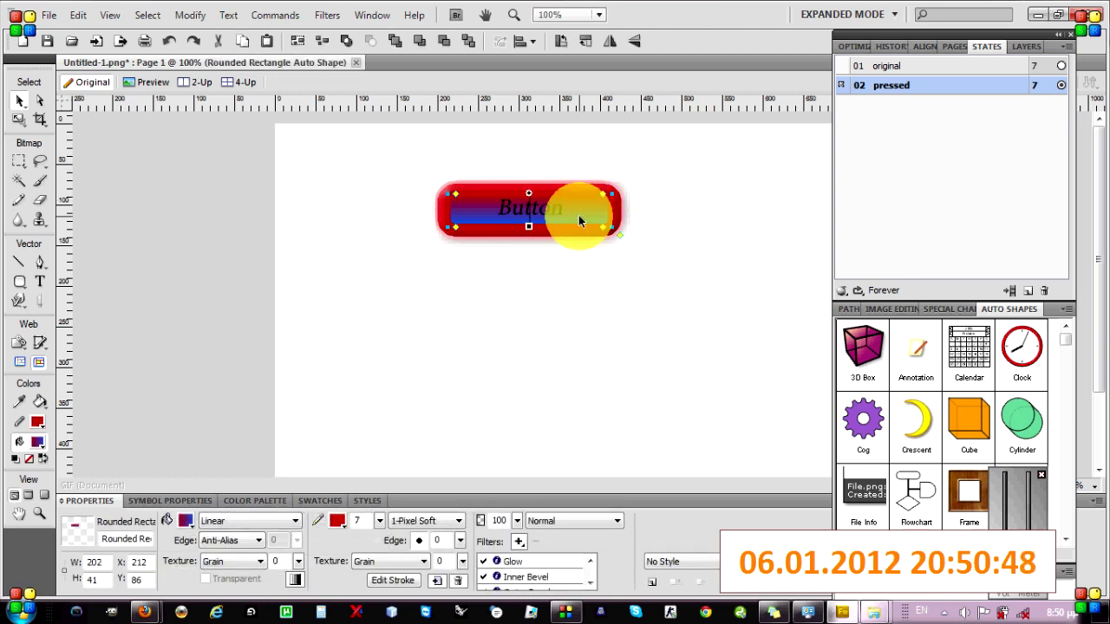
scroll(573, 581, down, 1)
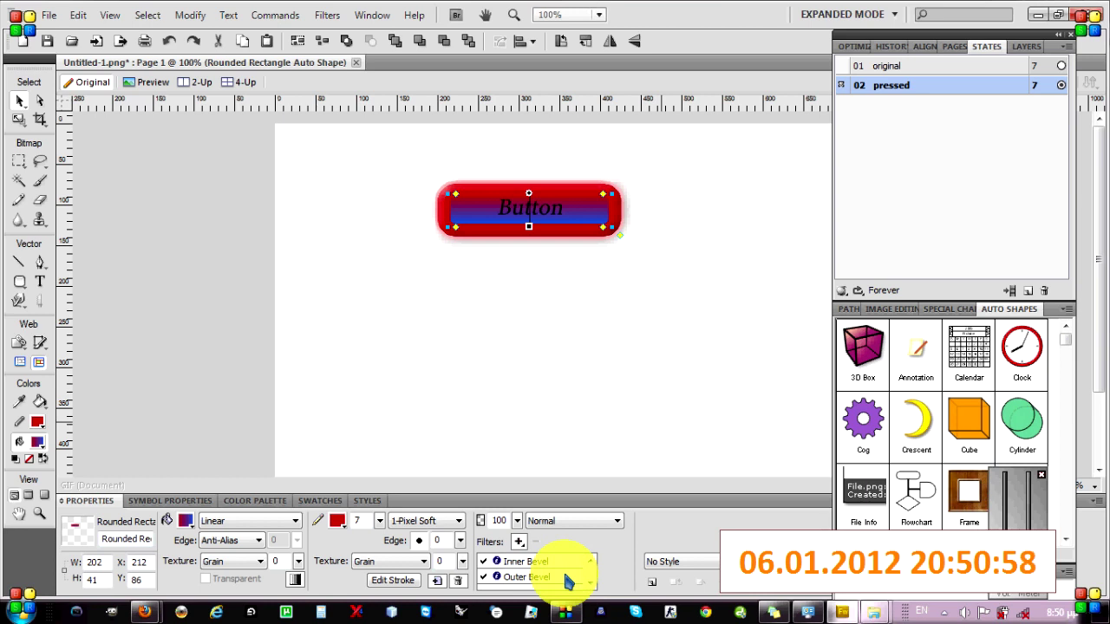
double_click(568, 578)
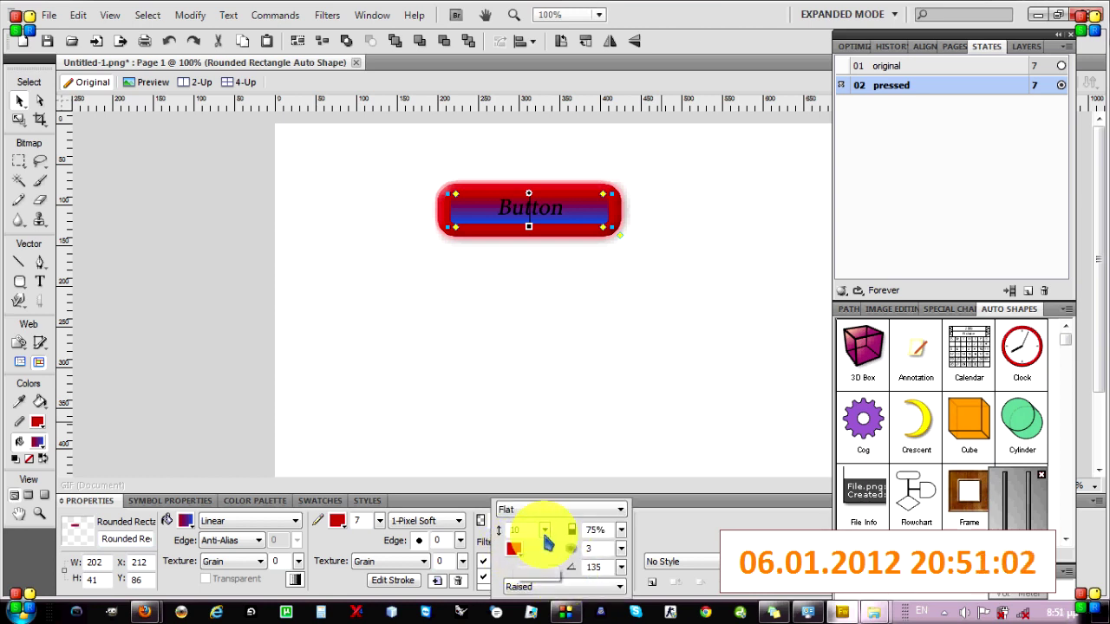
drag(627, 540, 622, 579)
drag(621, 530, 627, 571)
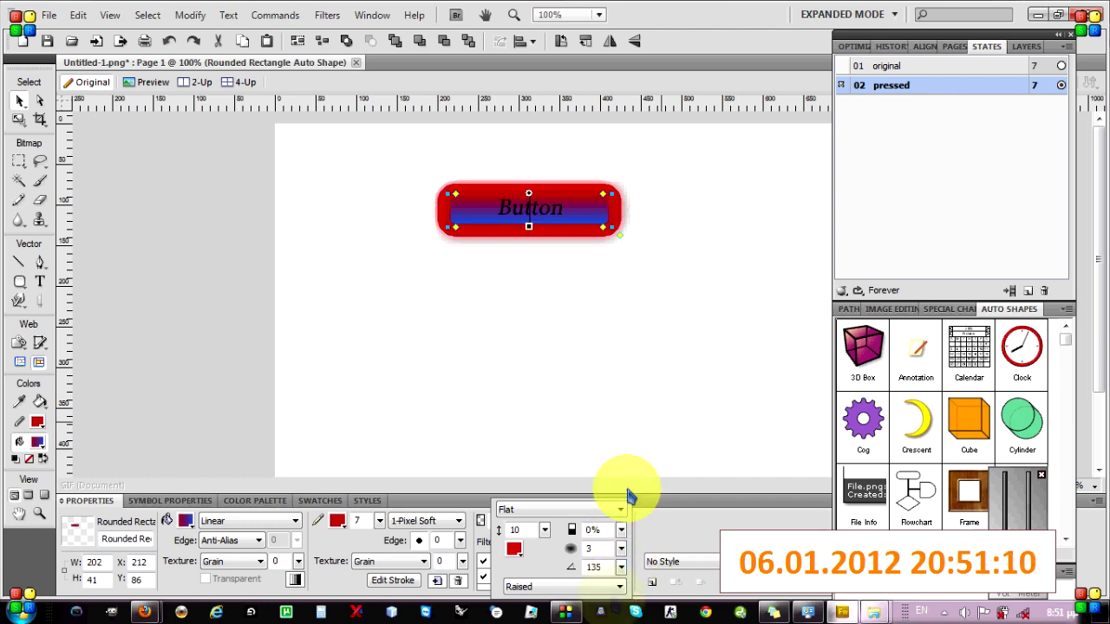
click(625, 549)
mouse_move(626, 549)
mouse_down()
mouse_move(627, 520)
mouse_move(626, 553)
mouse_up()
click(650, 529)
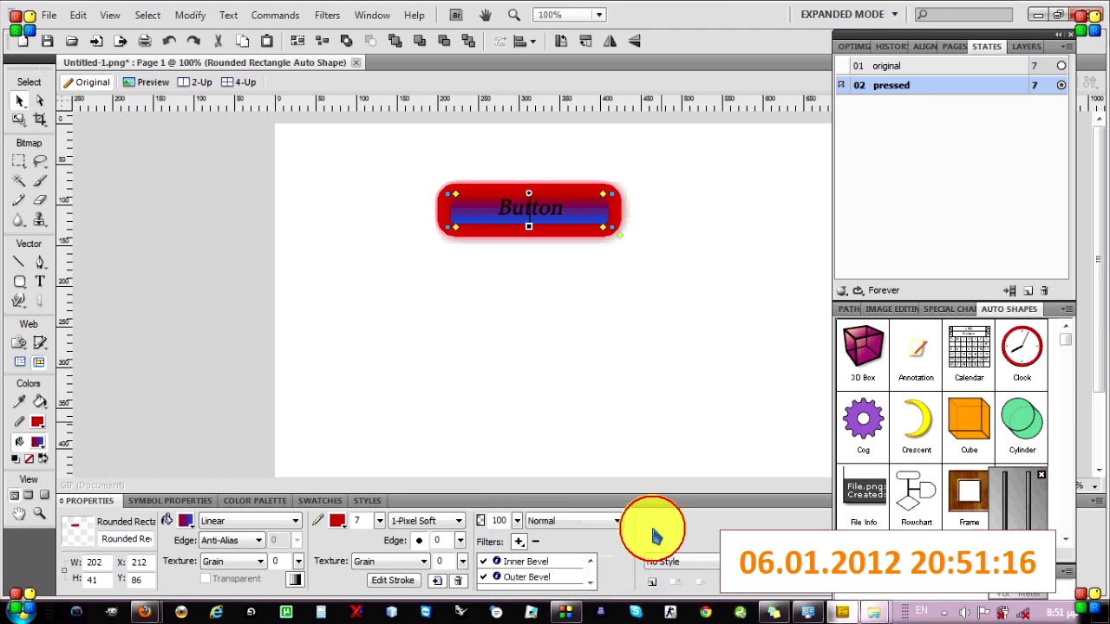
click(592, 340)
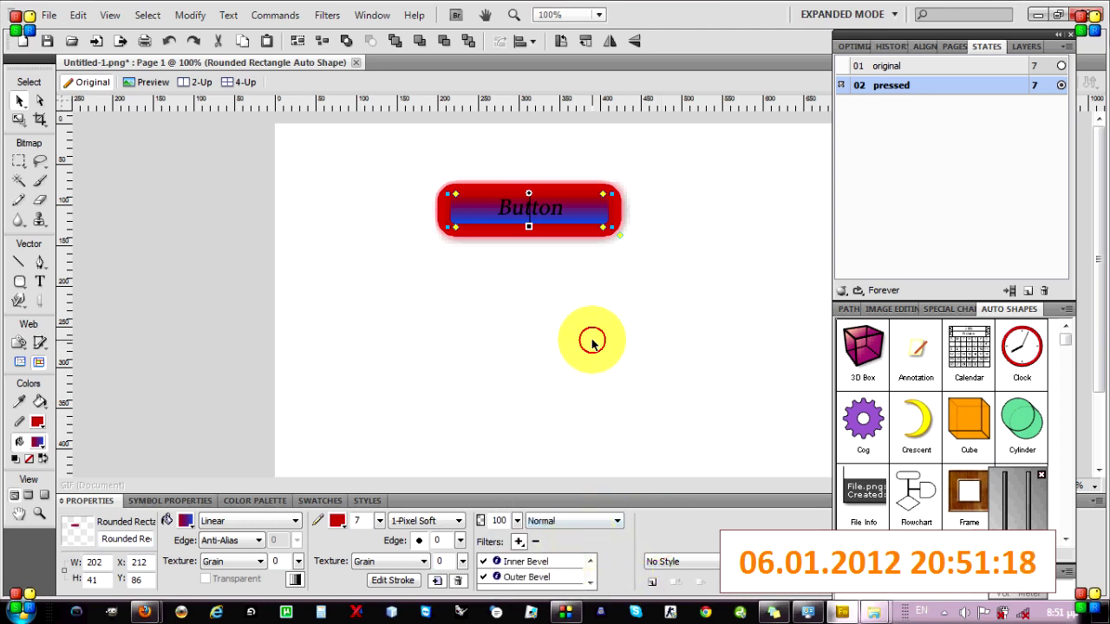
- Make the pressed state's "Button" text bold at size 32 and move it slightly down
click(533, 200)
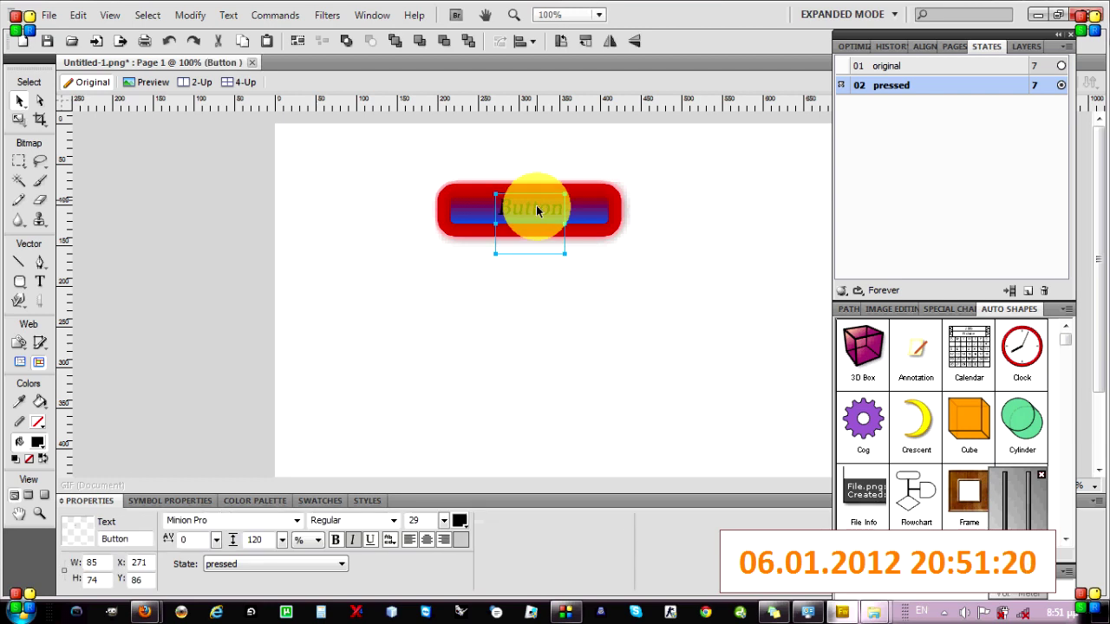
click(337, 538)
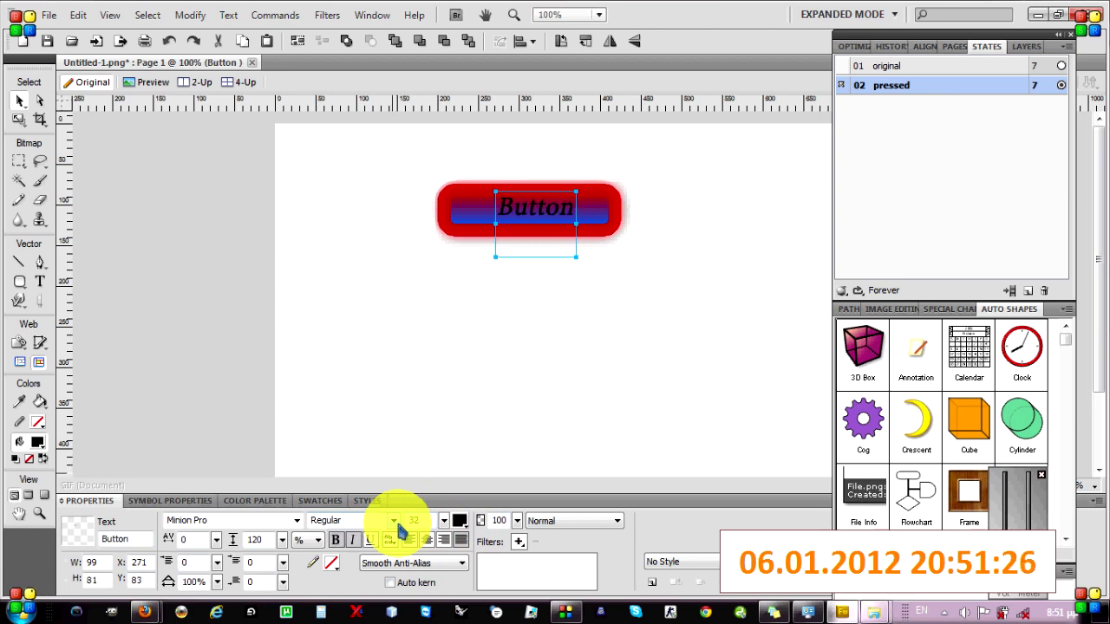
click(562, 284)
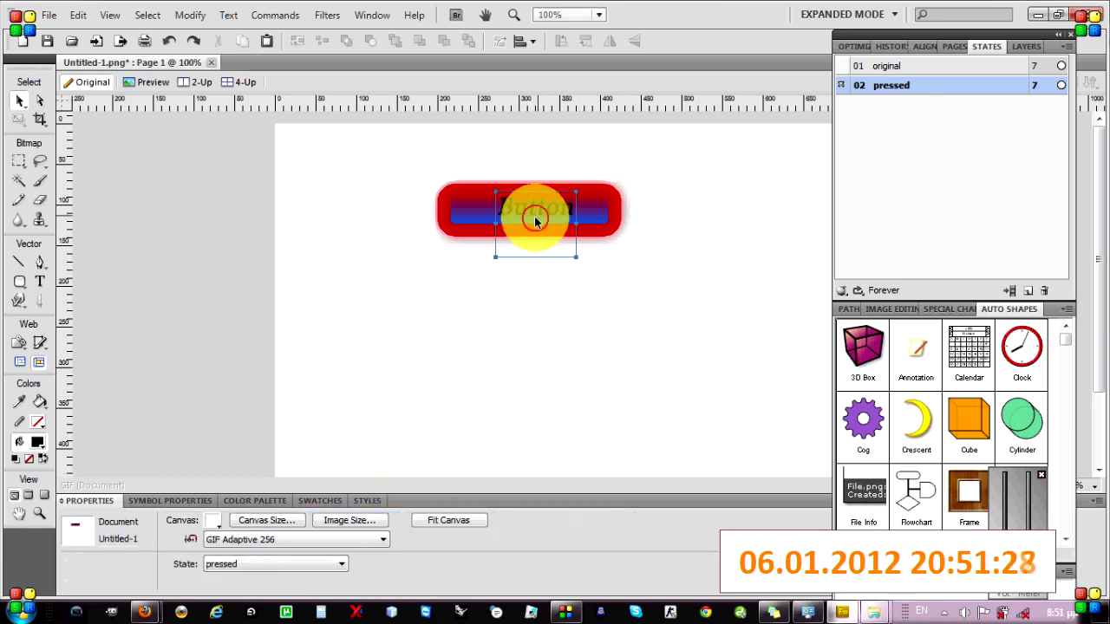
drag(536, 220, 534, 223)
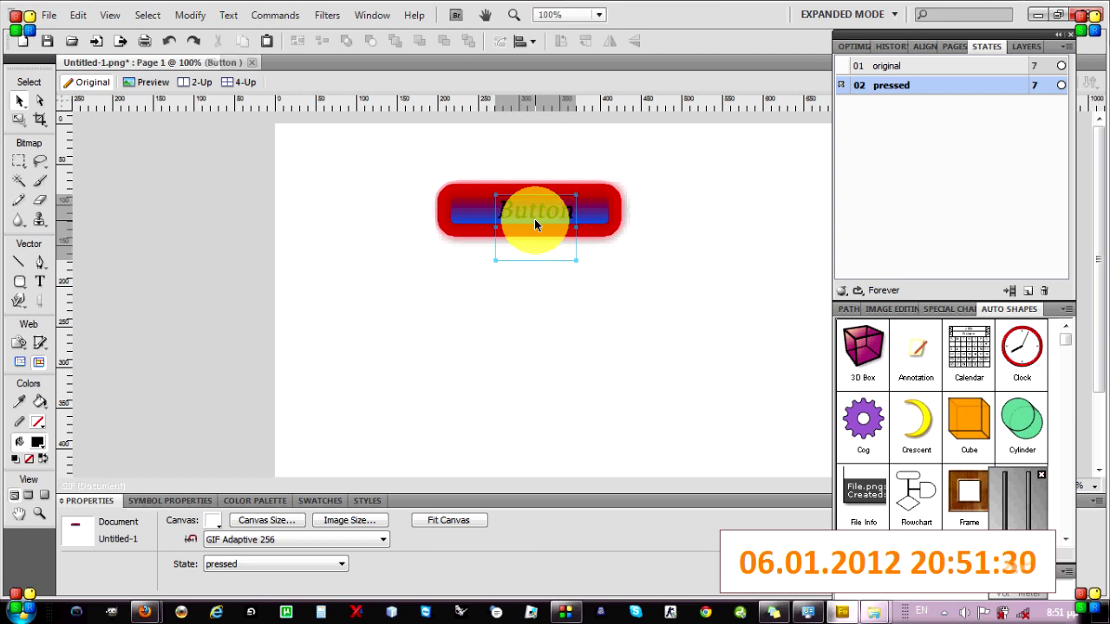
- Alternate between the original and pressed states to compare the flattened bevel and bold text
click(892, 68)
click(897, 84)
click(893, 68)
click(895, 83)
click(893, 68)
click(896, 84)
click(893, 67)
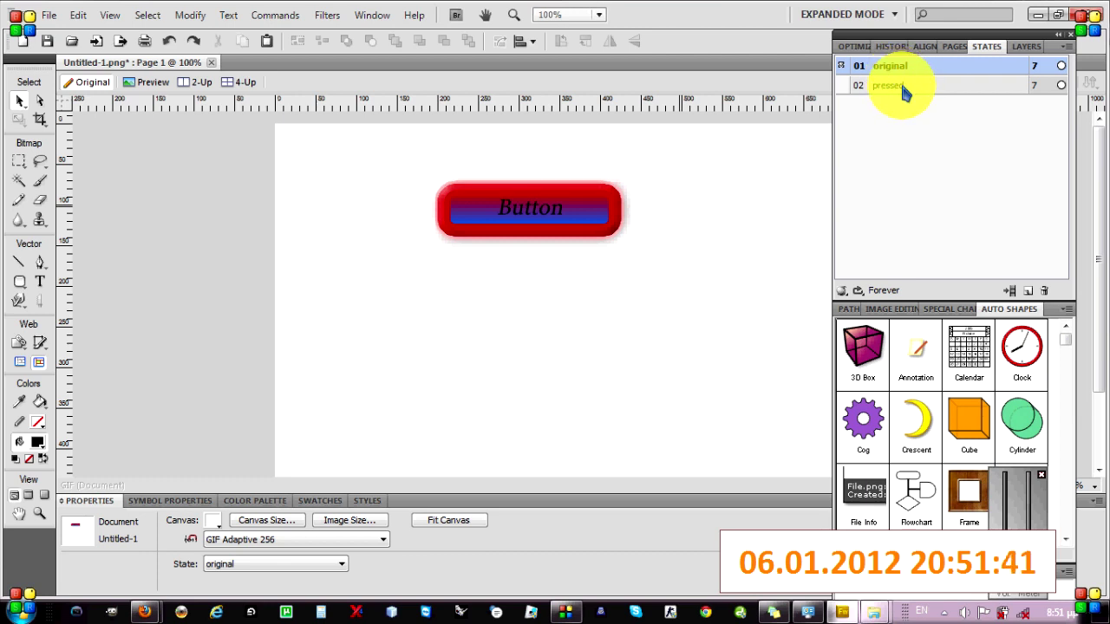
click(900, 85)
click(905, 68)
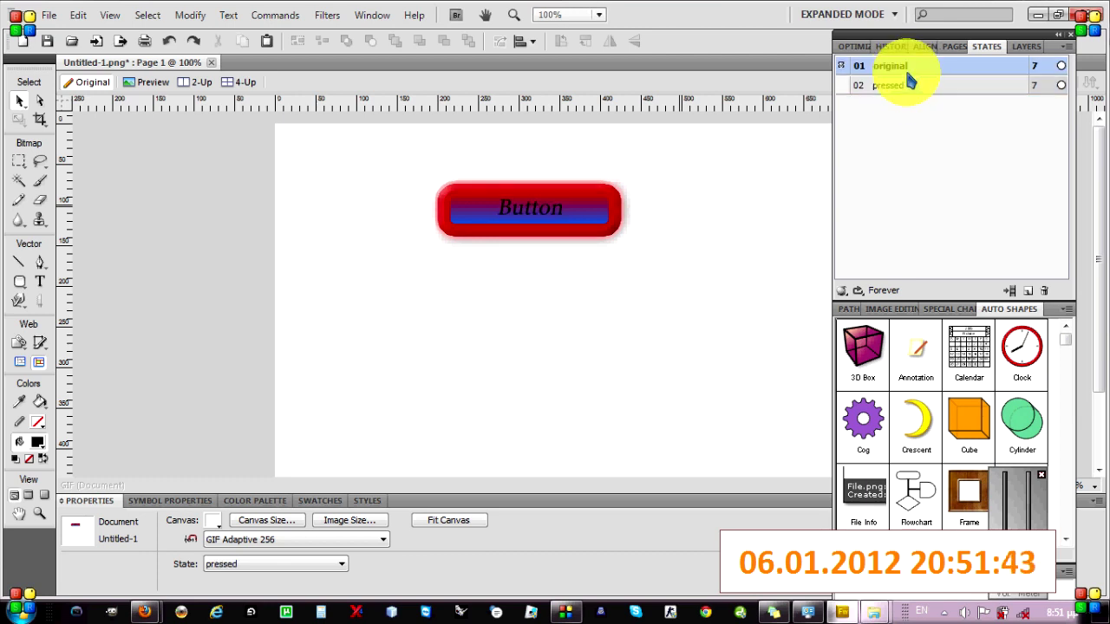
click(910, 83)
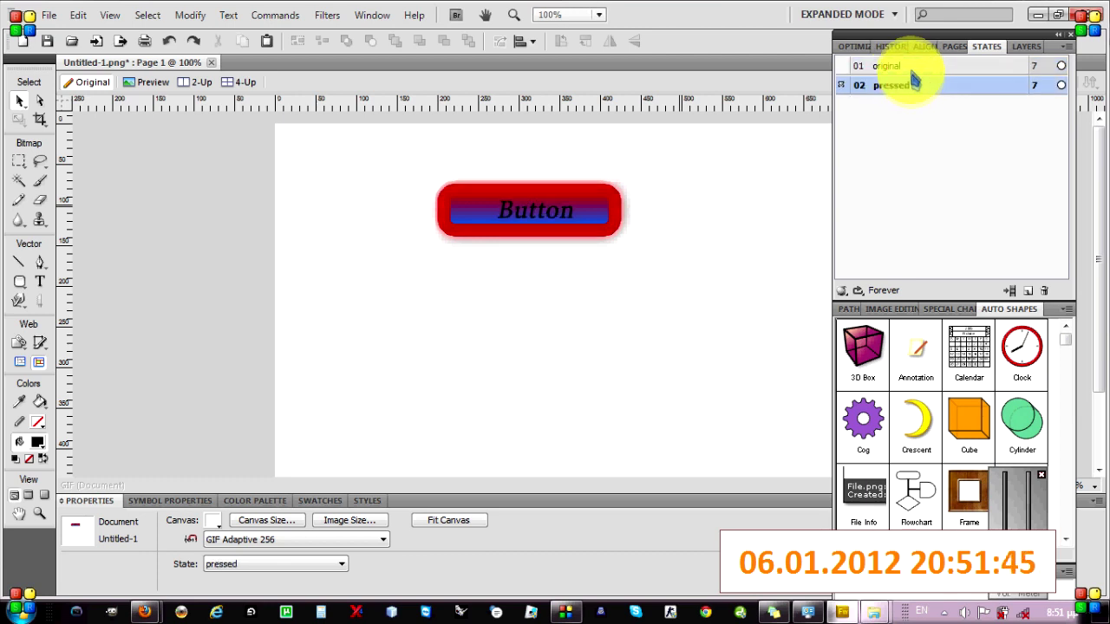
click(908, 66)
click(911, 84)
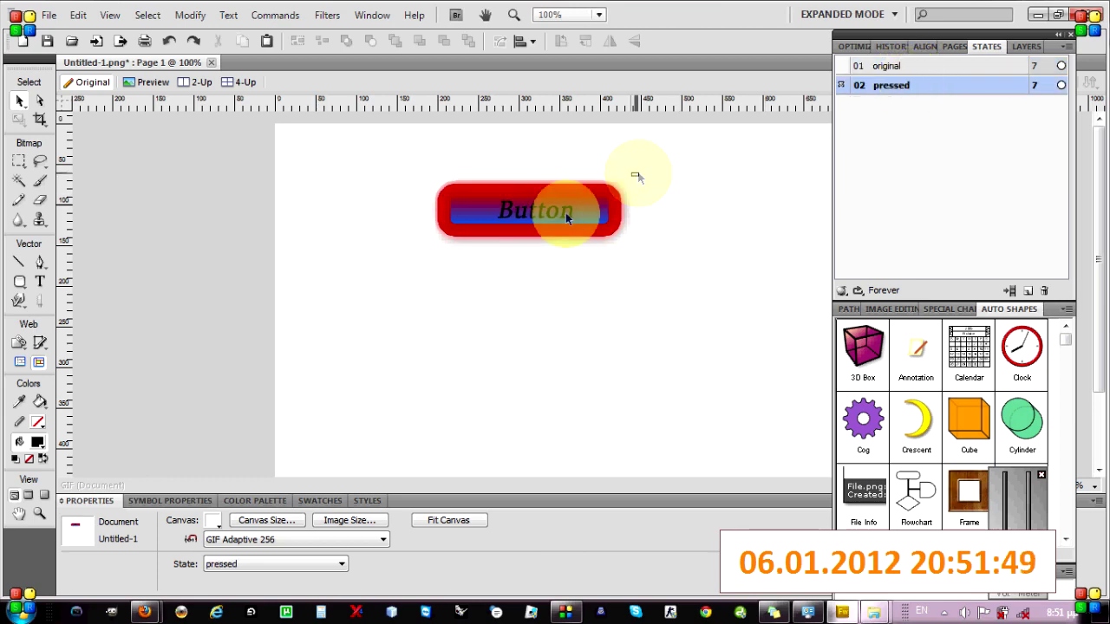
- Set the Inner Bevel on the pressed state's rounded rectangle to width 0 and softness 2, and lower its contrast
click(621, 202)
click(615, 216)
click(614, 216)
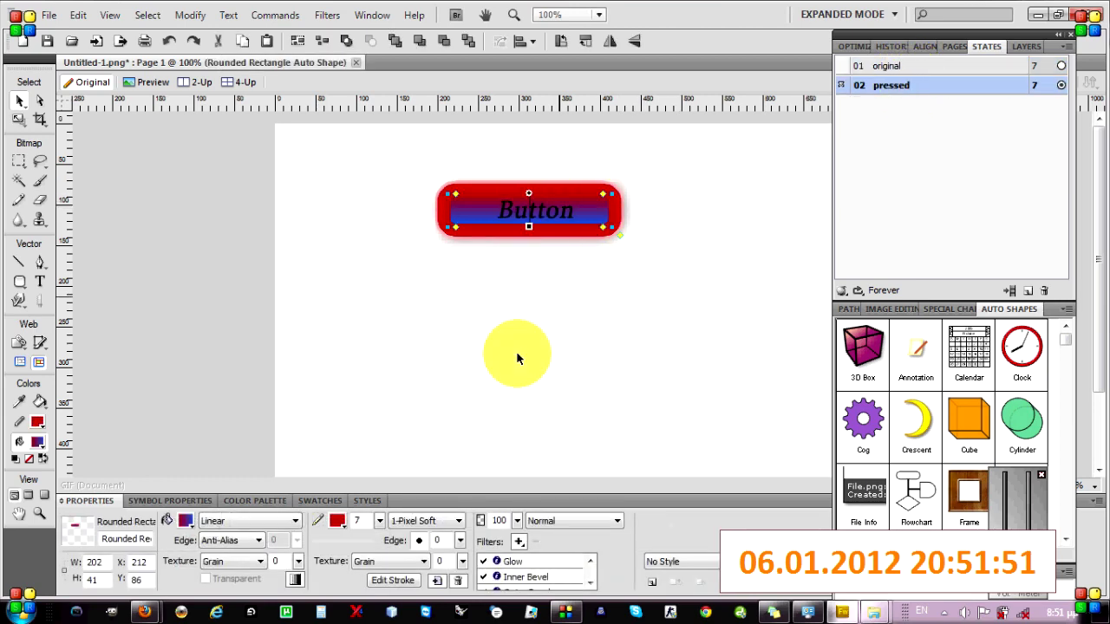
double_click(533, 575)
drag(548, 526, 542, 550)
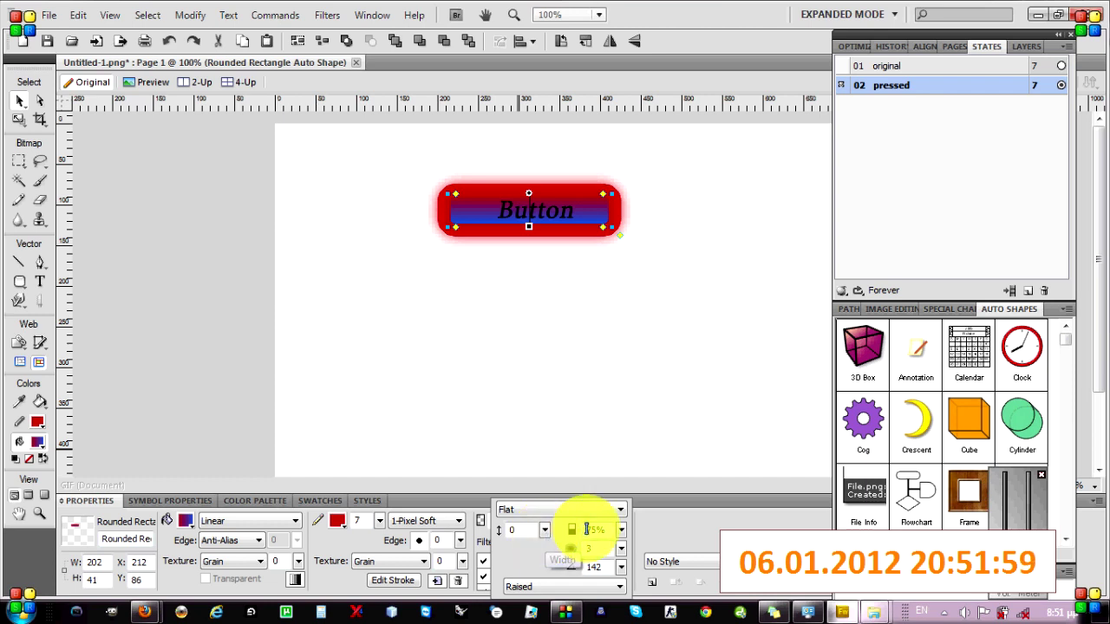
click(621, 551)
drag(620, 559, 627, 509)
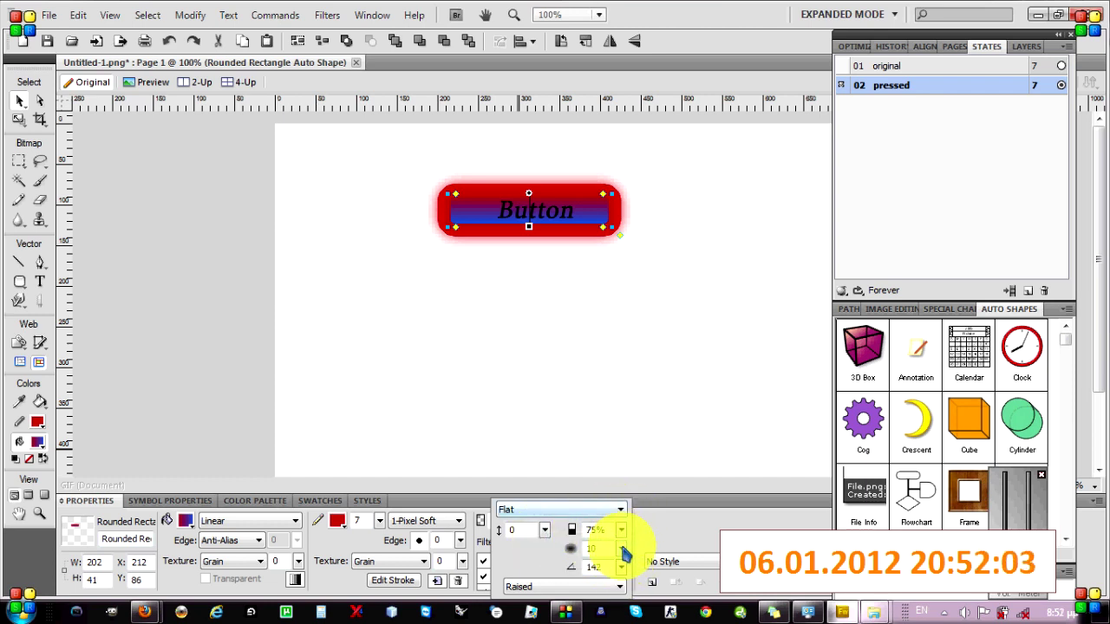
drag(621, 548, 619, 574)
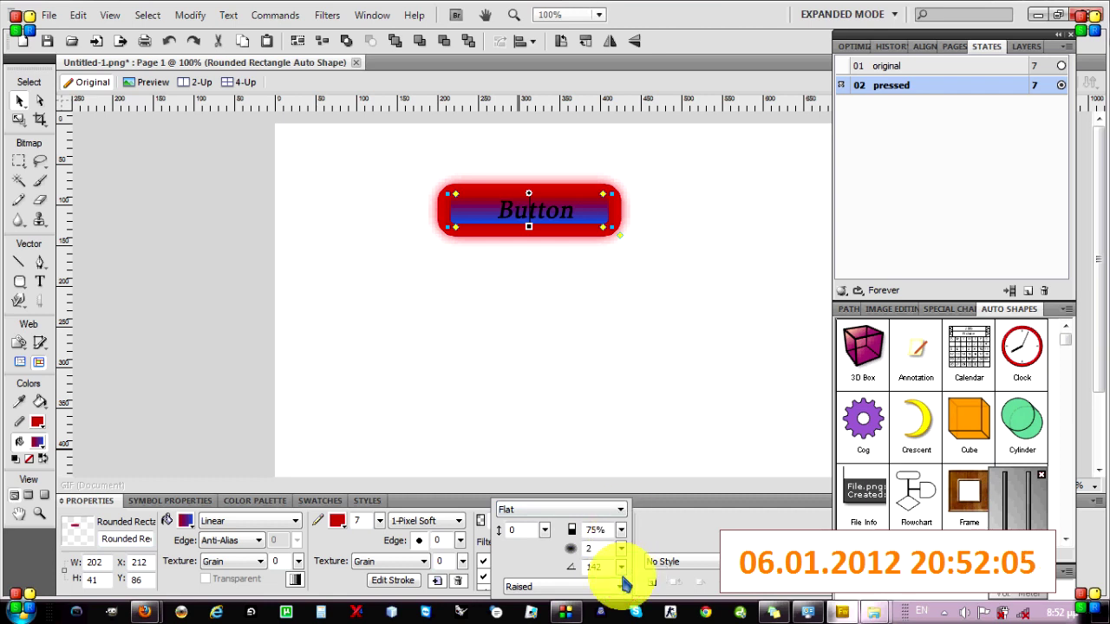
drag(621, 530, 626, 574)
click(671, 454)
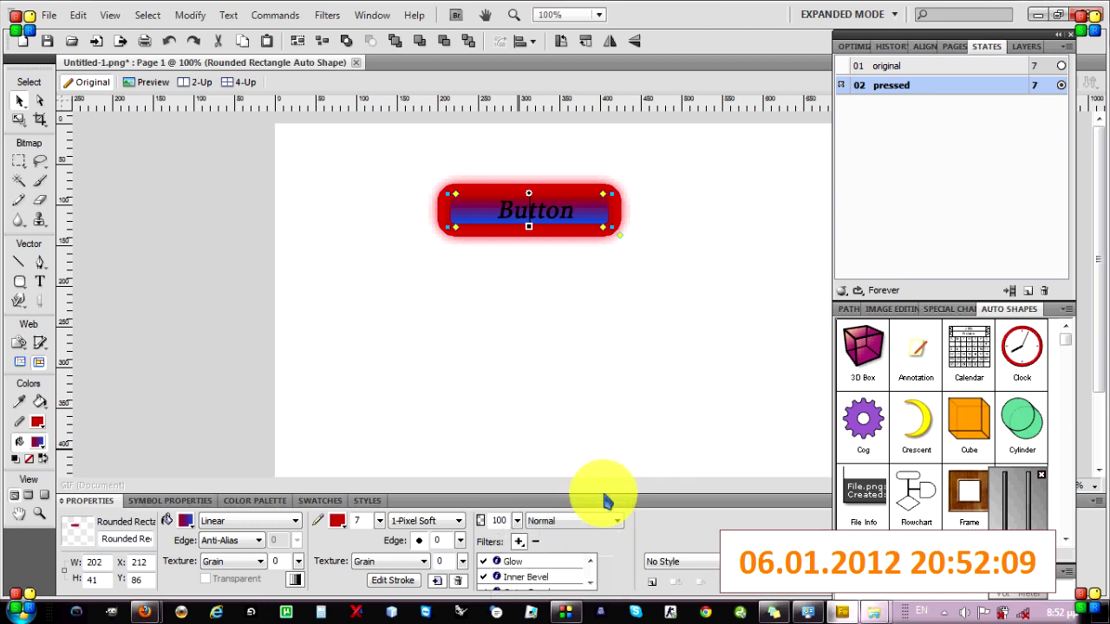
- Reduce the Glow filter on the pressed state's rounded rectangle until the halo is almost gone
double_click(549, 560)
drag(546, 545, 561, 508)
drag(549, 546, 530, 574)
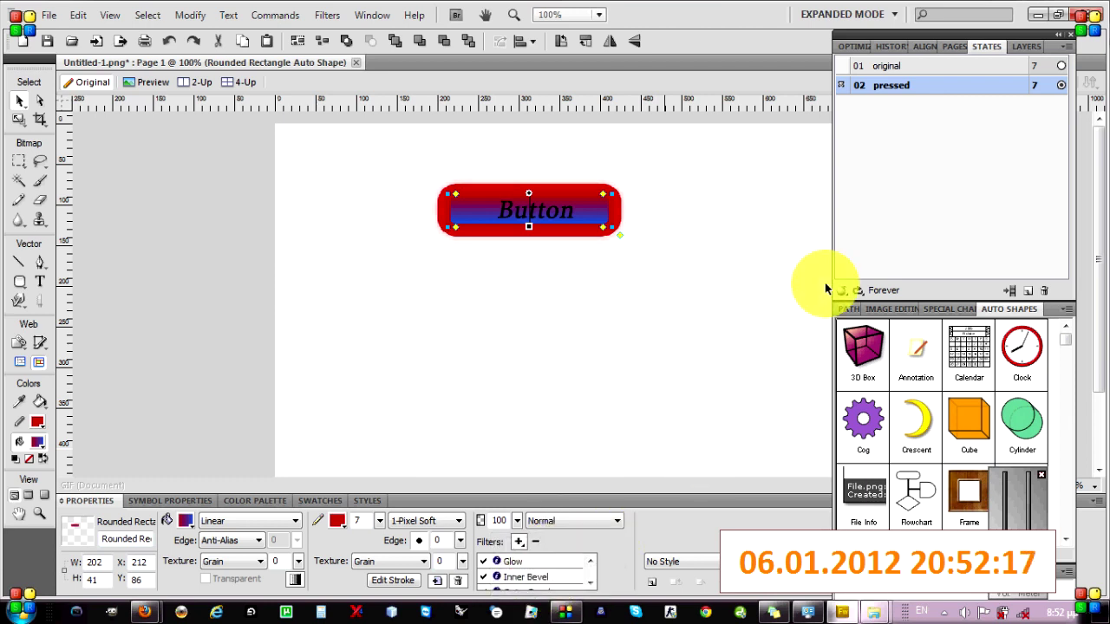
- Alternate between the two states to compare the button with and without its glow, ending on the original state
click(936, 68)
click(937, 80)
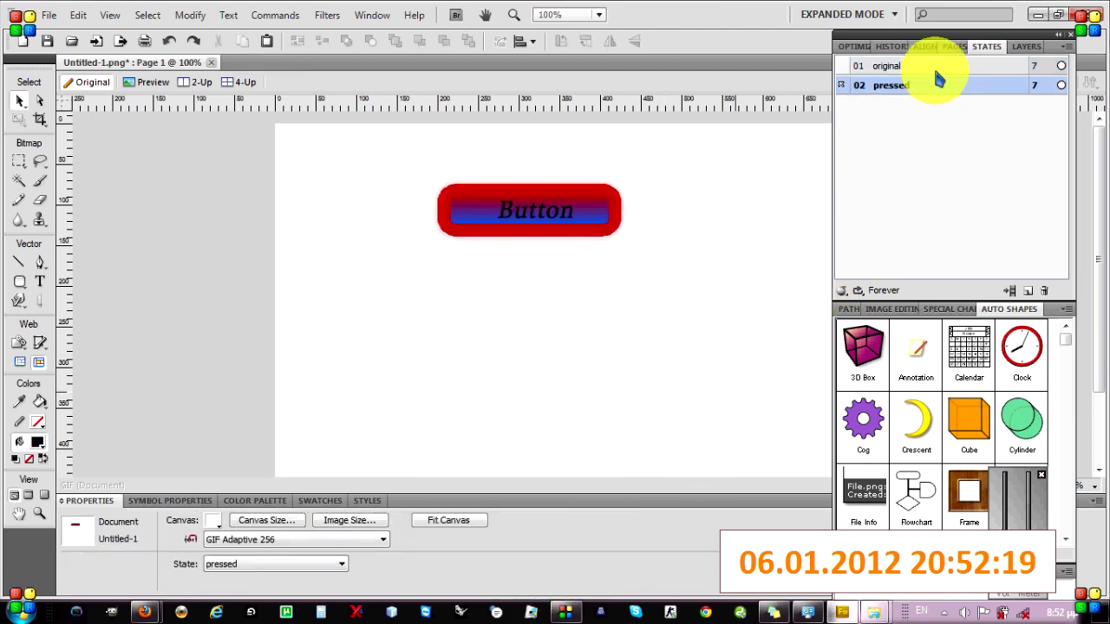
click(936, 69)
click(938, 81)
click(938, 69)
click(936, 82)
click(937, 68)
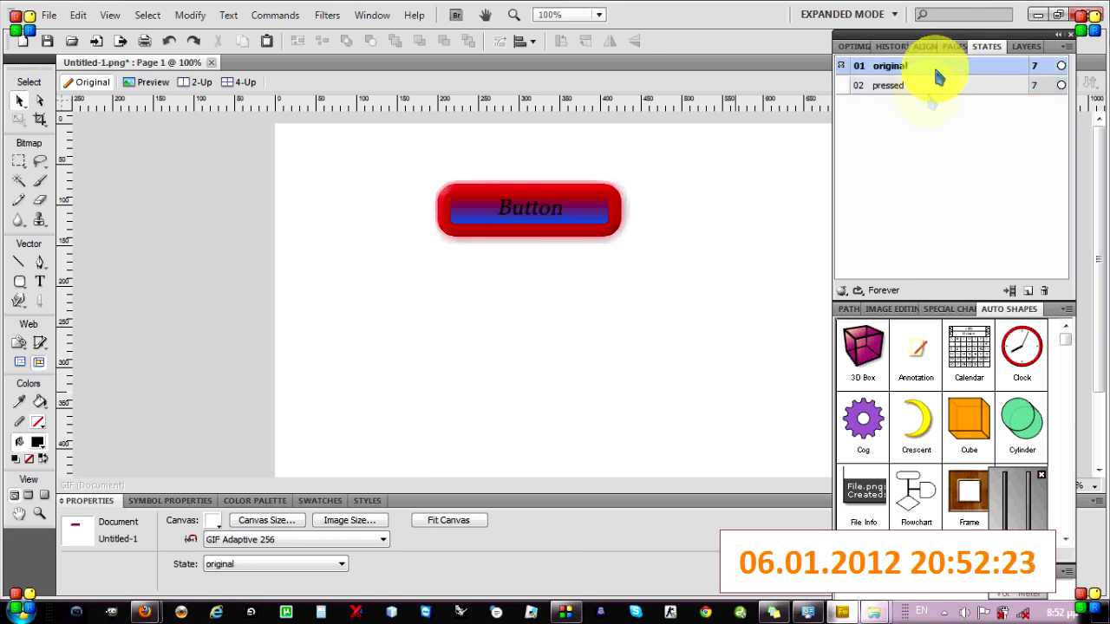
click(936, 80)
click(937, 68)
click(936, 81)
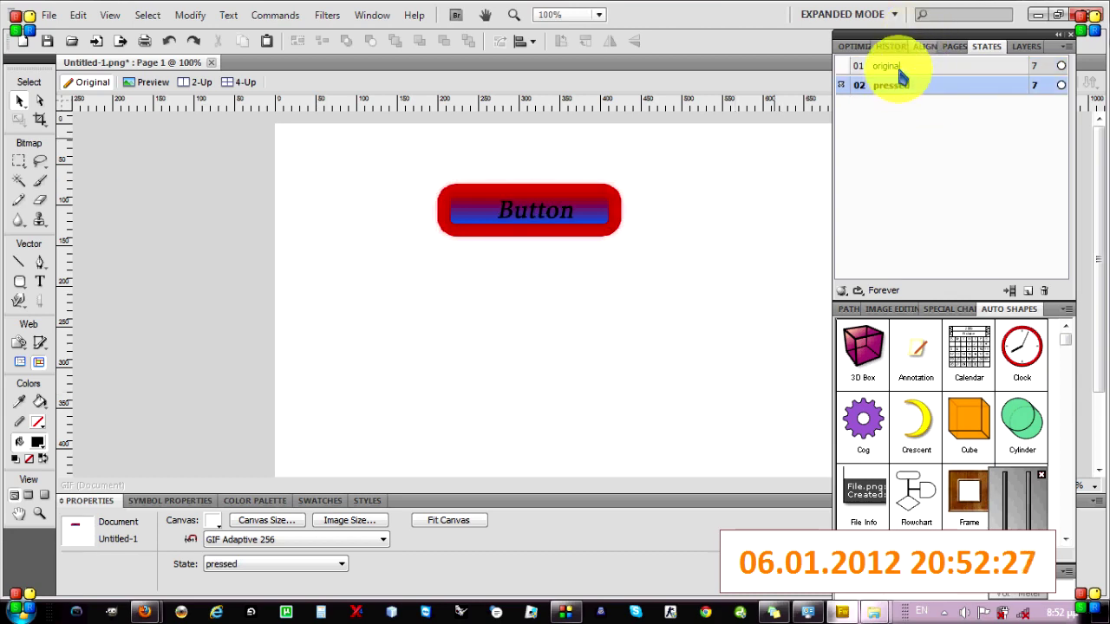
click(897, 66)
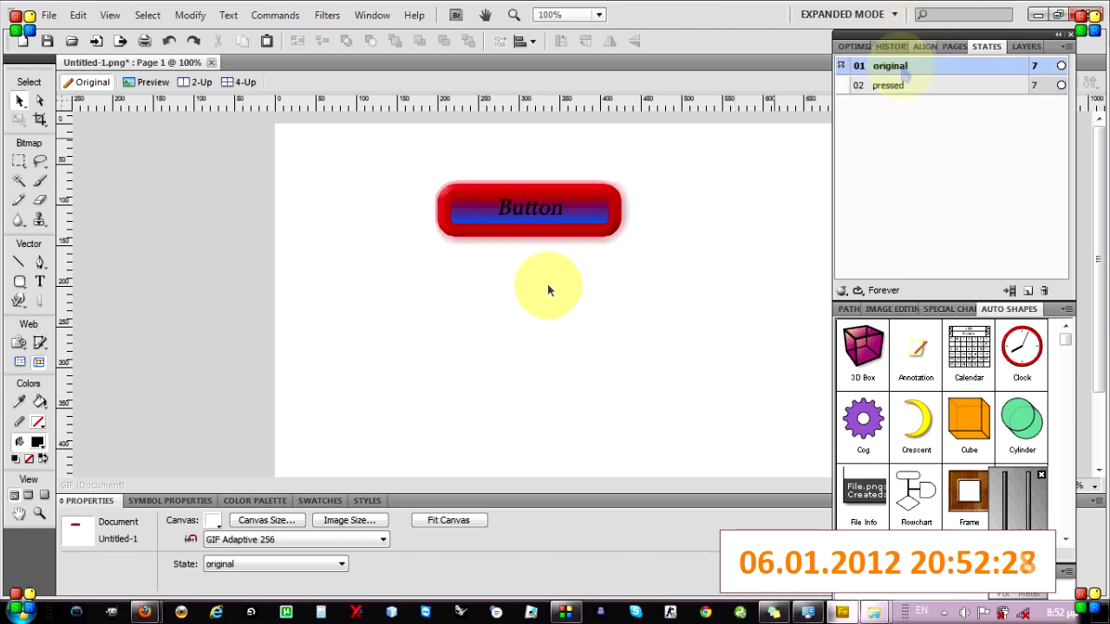
- Preview the original button in Firefox and return to Fireworks
click(49, 15)
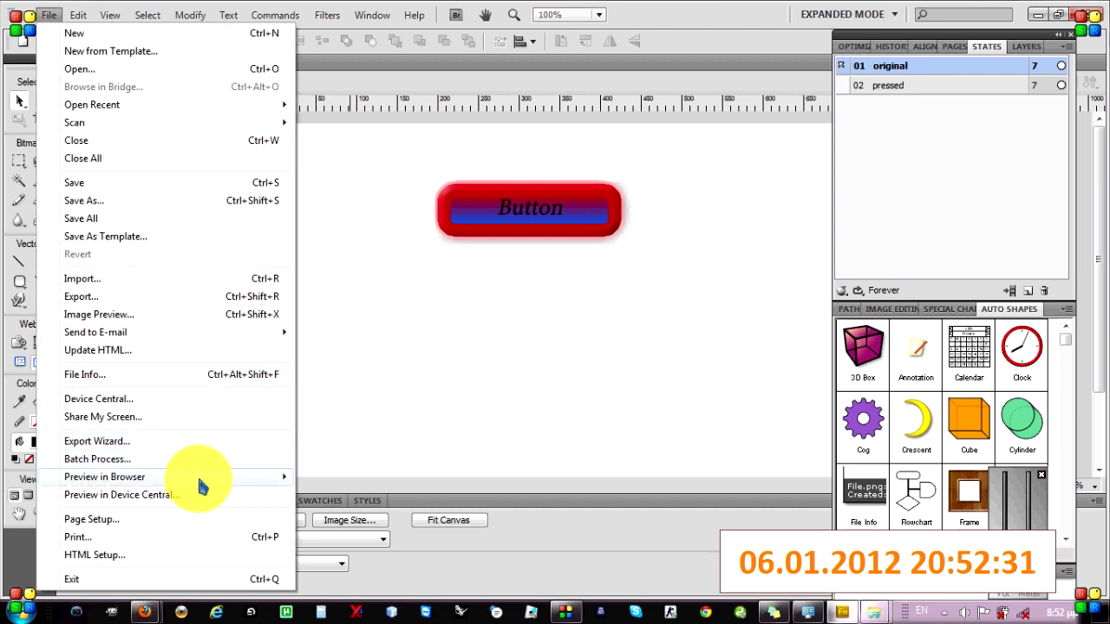
mouse_move(203, 479)
click(341, 475)
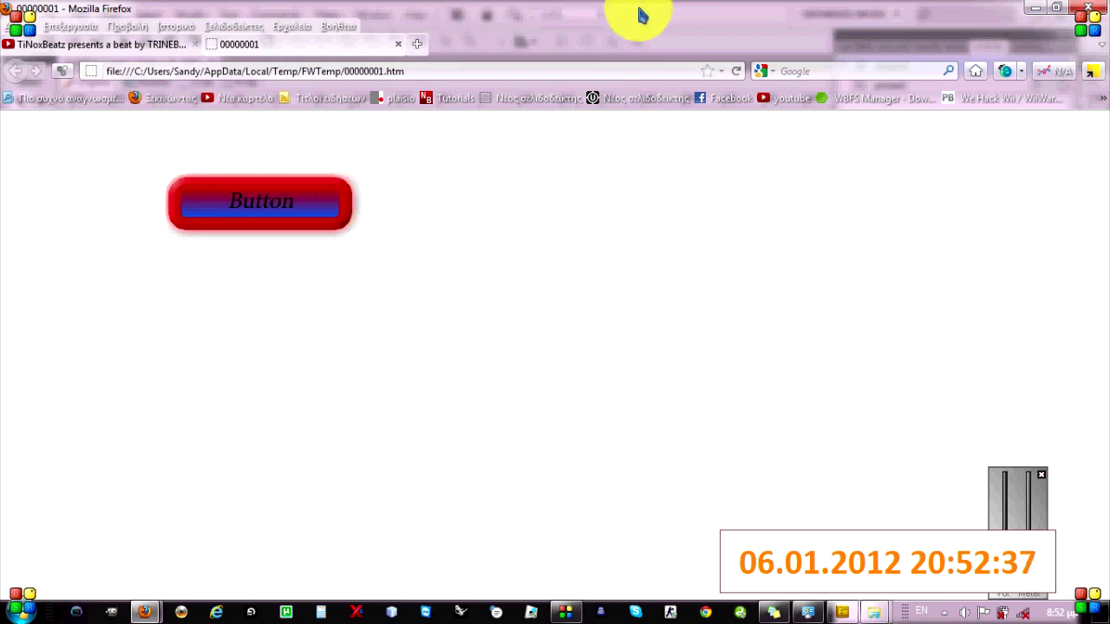
click(1035, 8)
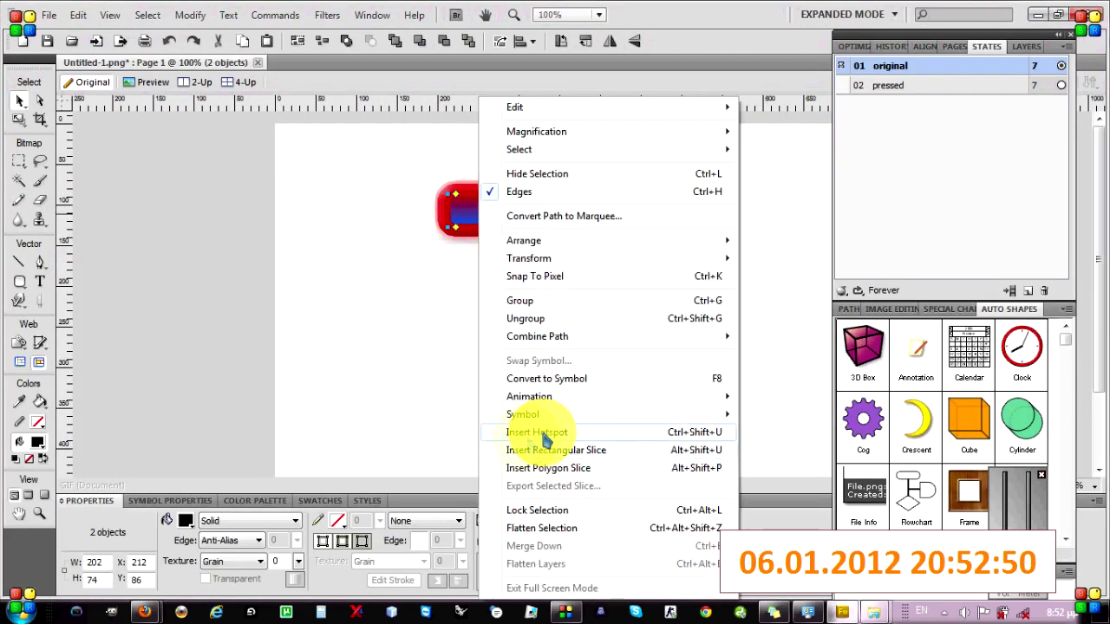
- Draw a rectangular slice around the whole button in the original state with the Slice tool
click(39, 345)
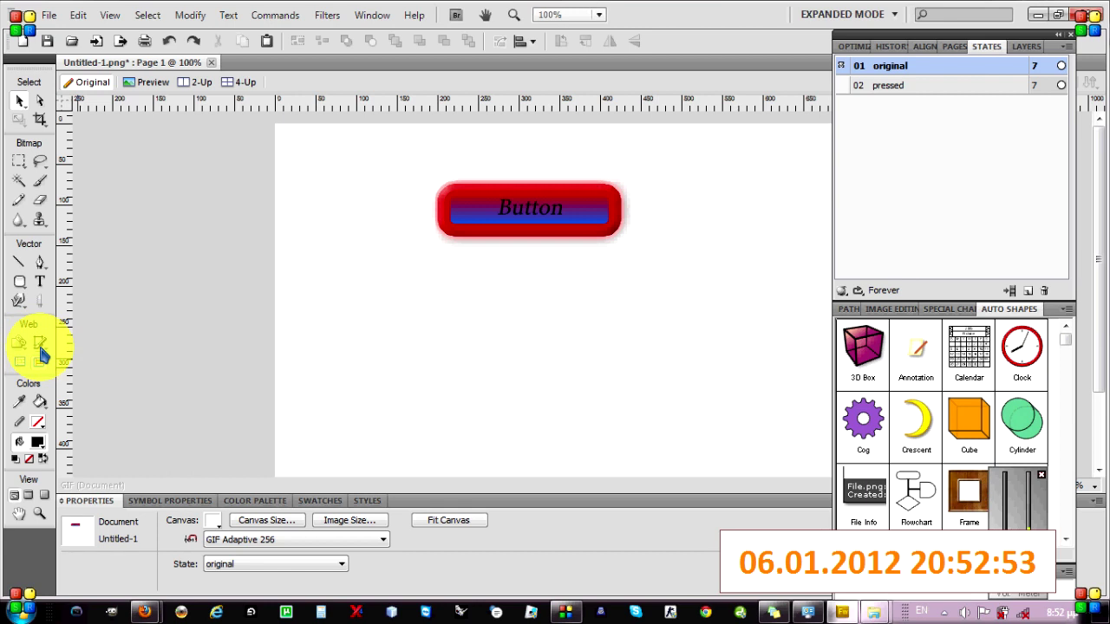
drag(44, 354, 74, 359)
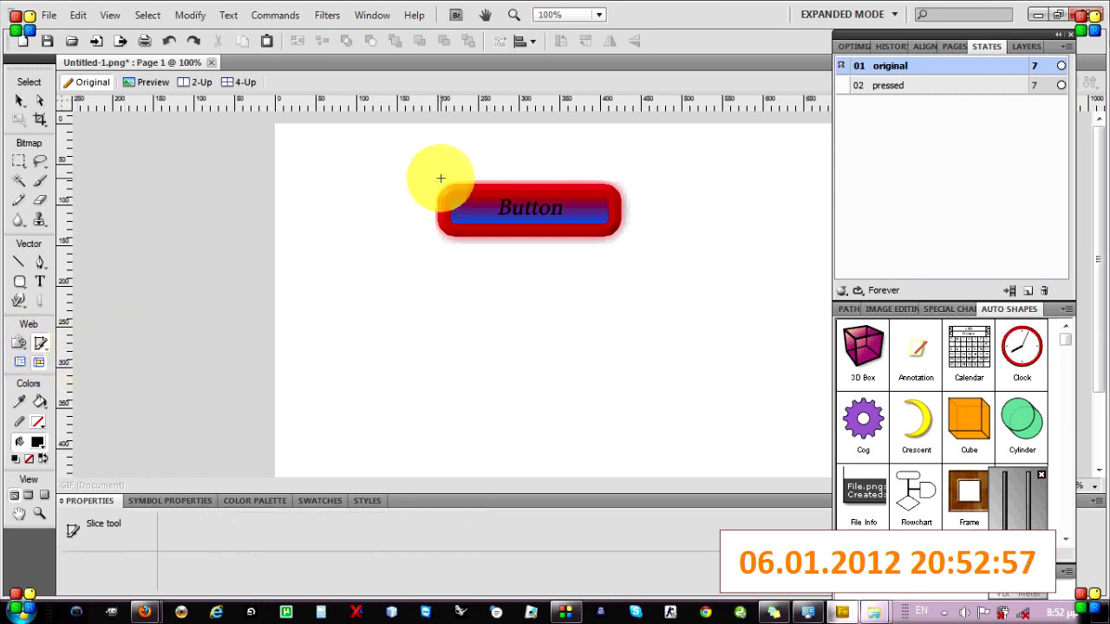
drag(431, 173, 623, 242)
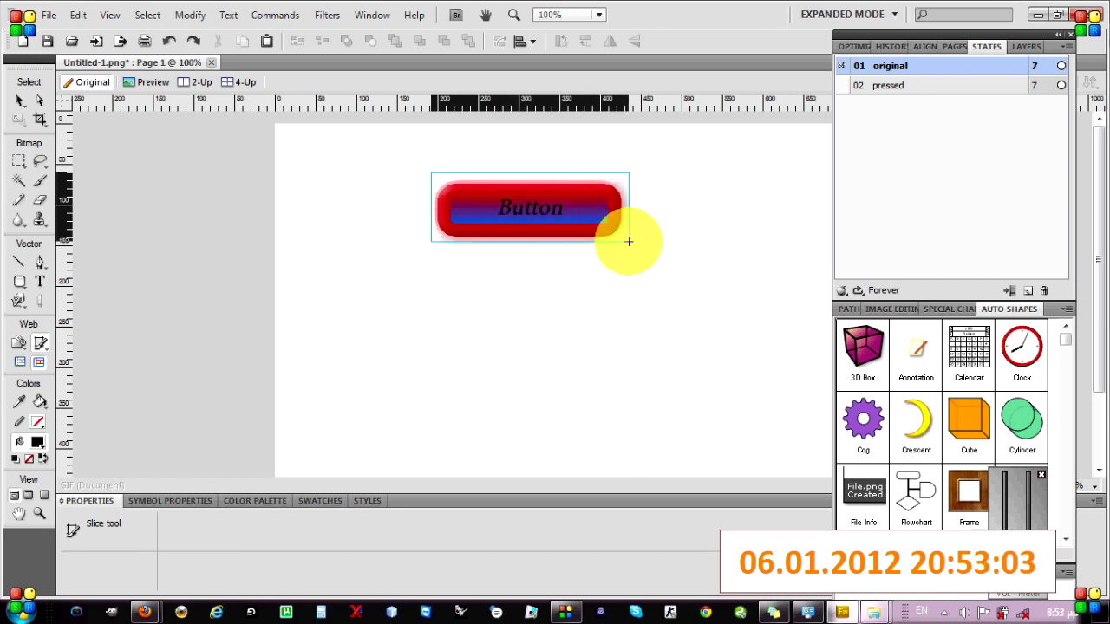
- Finish the slice at about 252 by 89 px around the button and compare the original and pressed states beneath it
drag(629, 241, 635, 244)
click(18, 102)
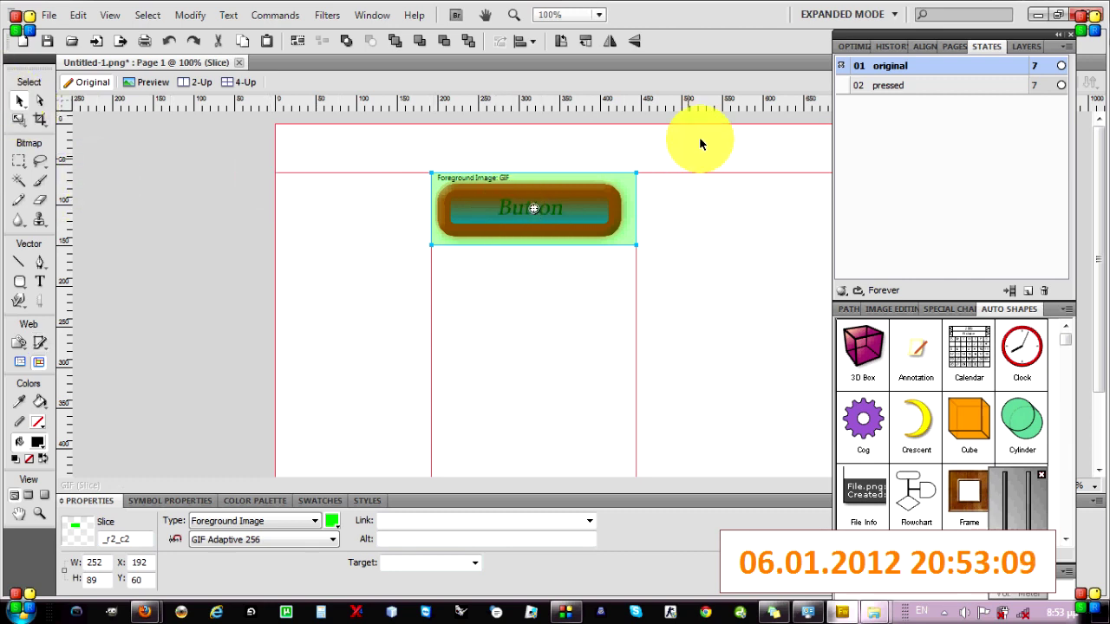
click(882, 83)
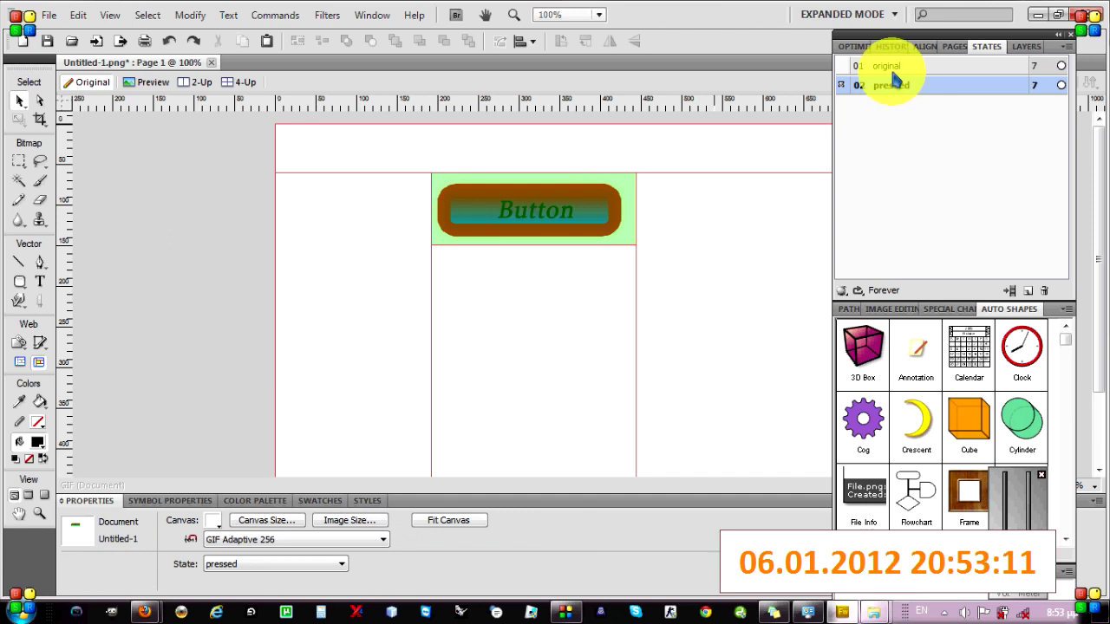
click(890, 66)
click(888, 85)
click(890, 66)
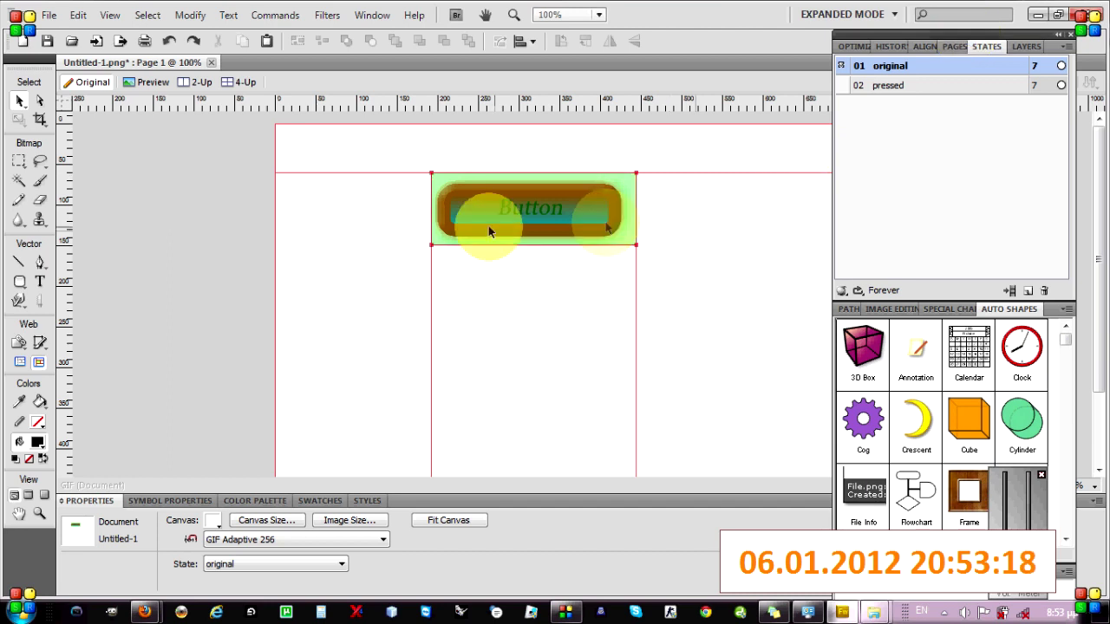
- Add a simple rollover behavior to the button's slice in the original state
click(534, 208)
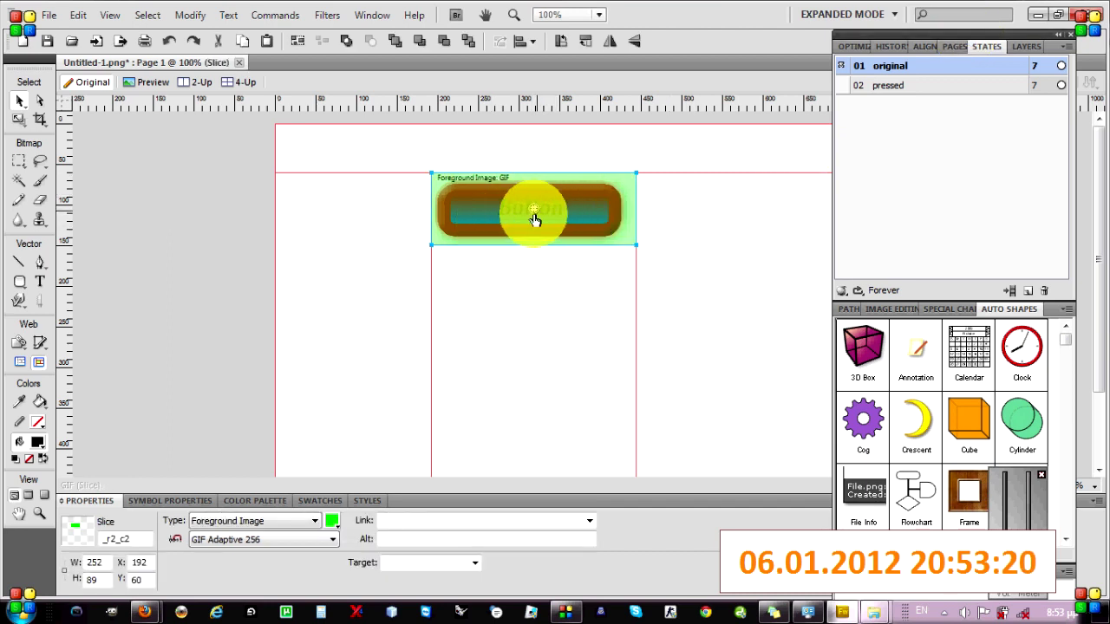
right_click(533, 214)
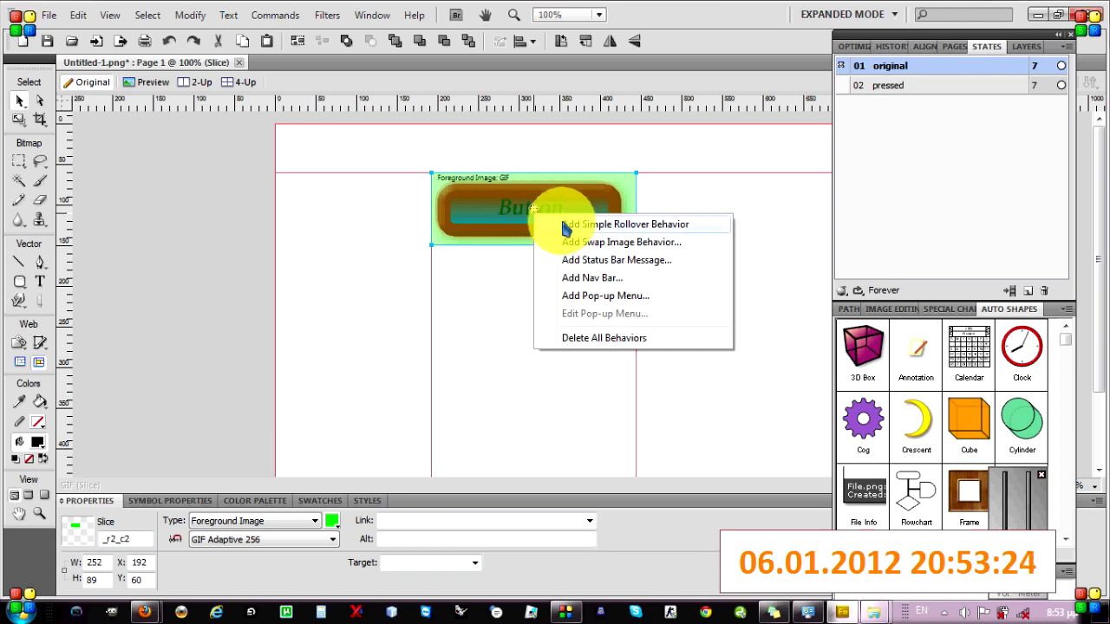
click(565, 225)
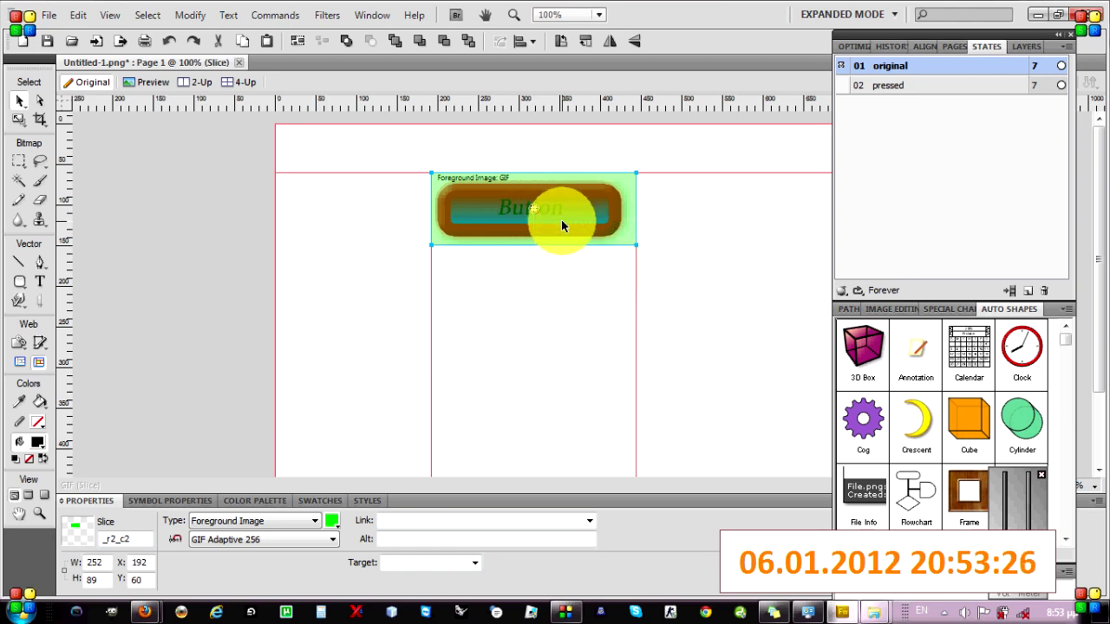
click(552, 522)
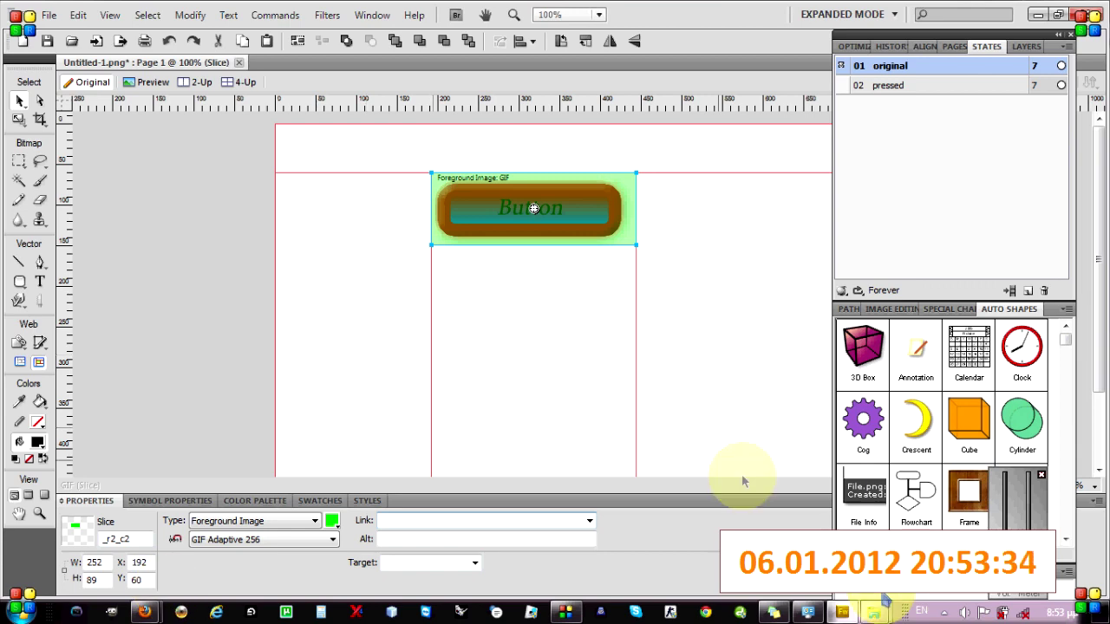
click(783, 612)
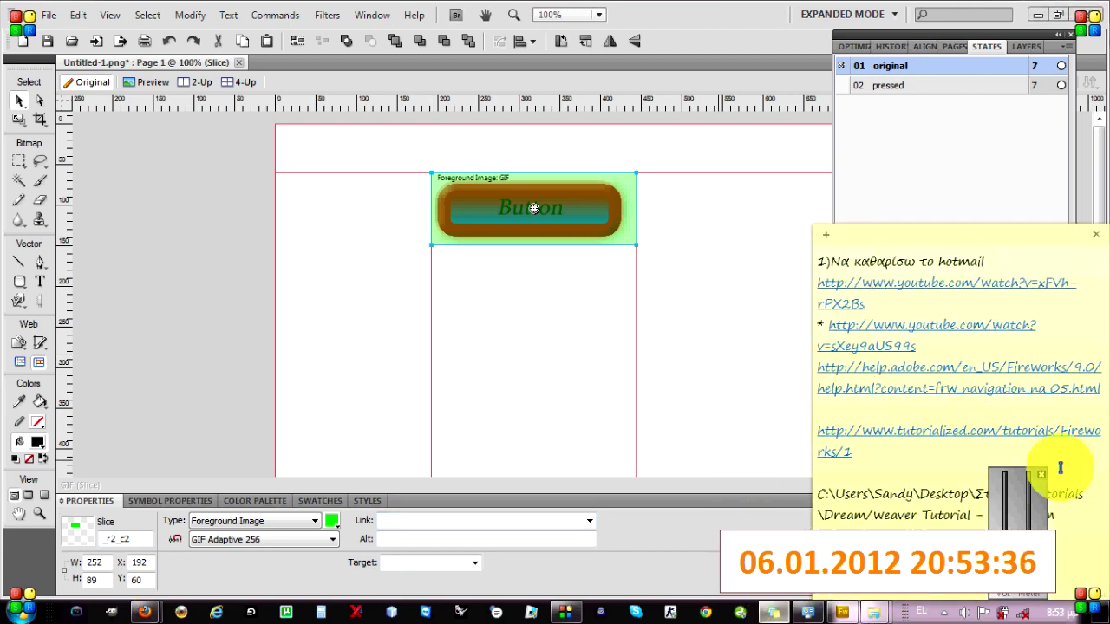
drag(822, 284, 906, 306)
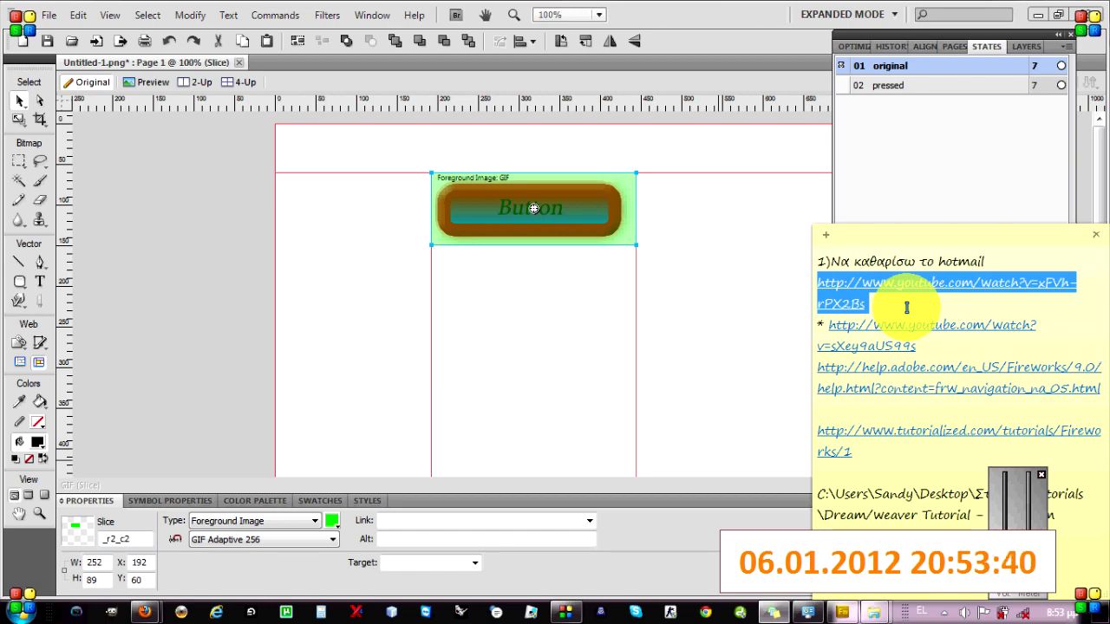
click(656, 354)
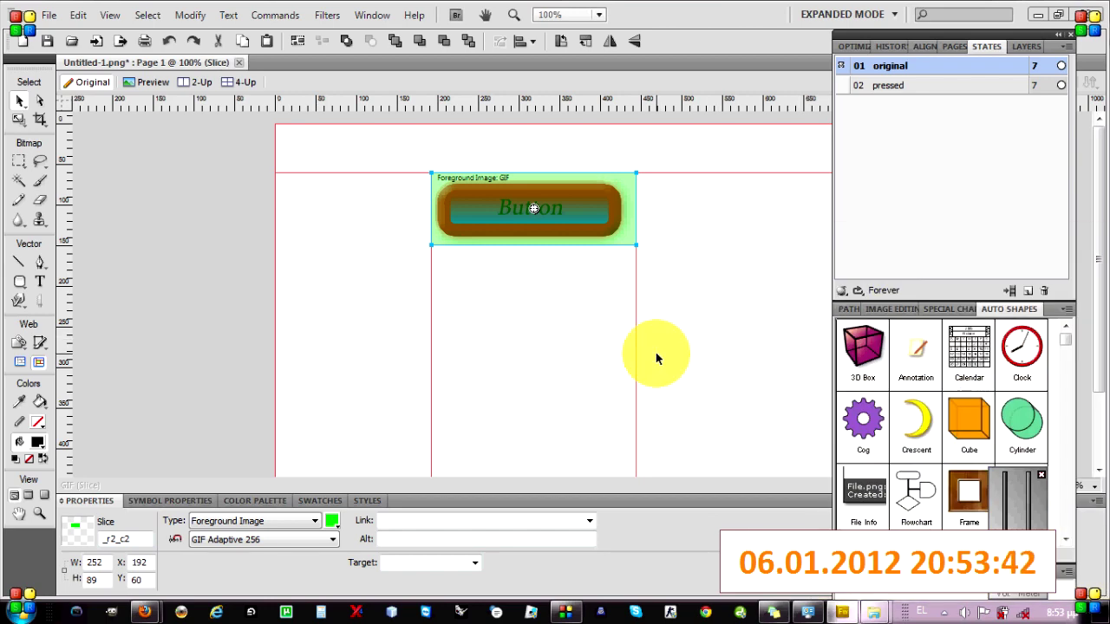
click(609, 232)
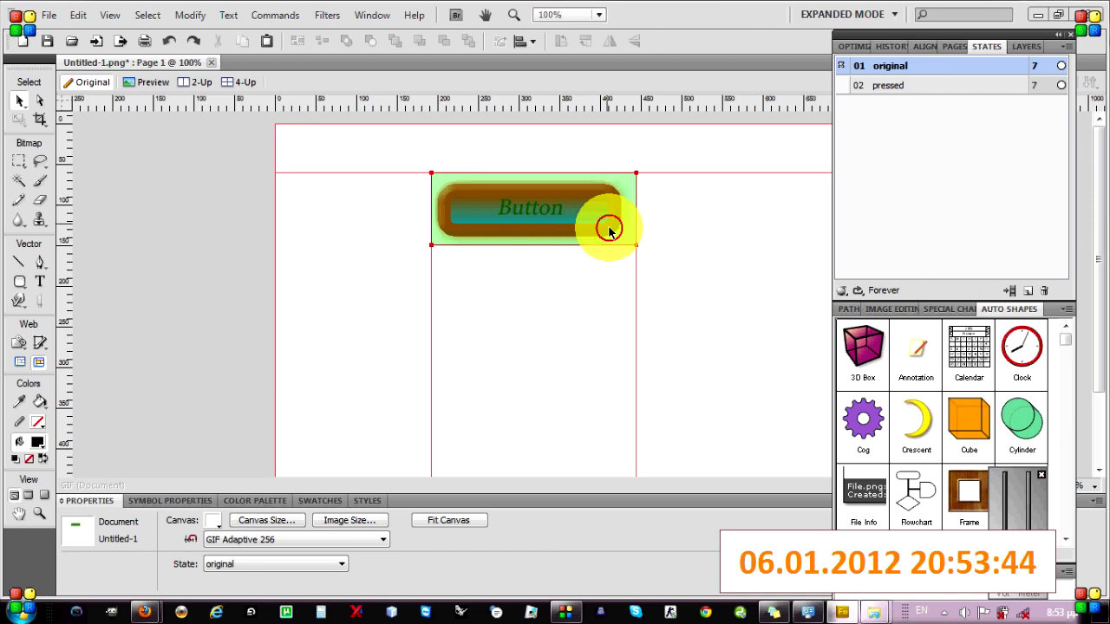
click(608, 230)
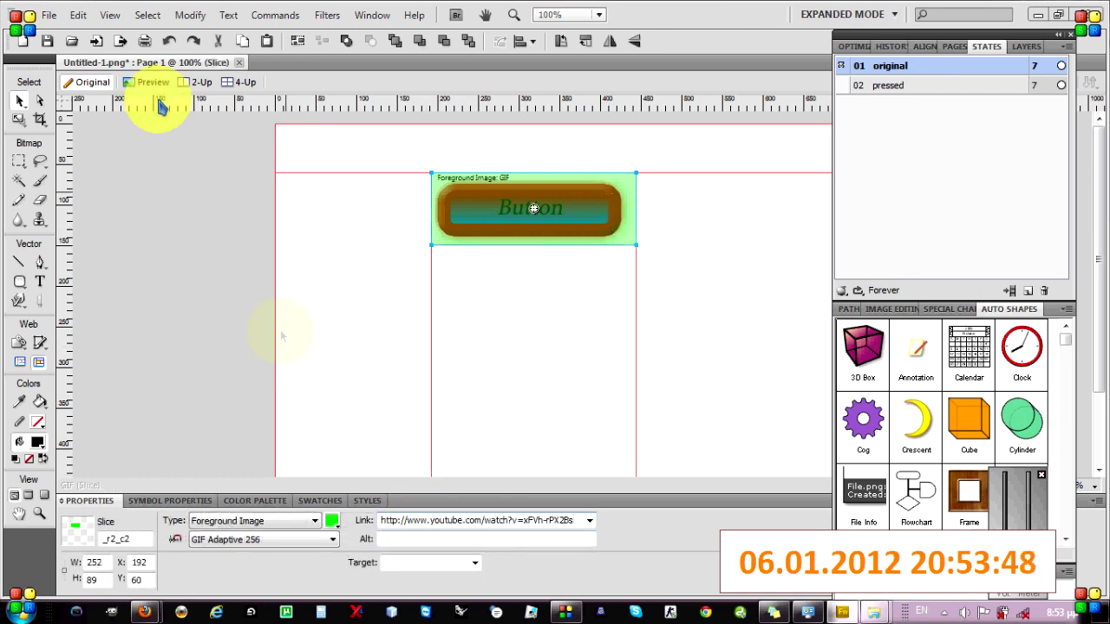
click(326, 331)
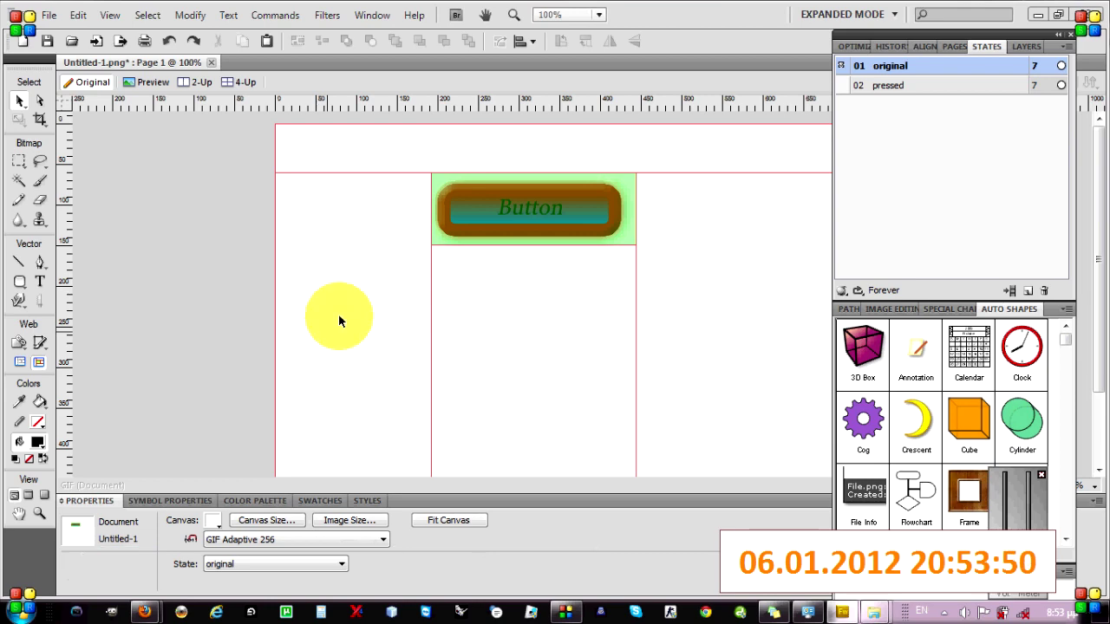
- Preview the sliced button in Firefox, test its rollover and link, and return to Fireworks
click(50, 16)
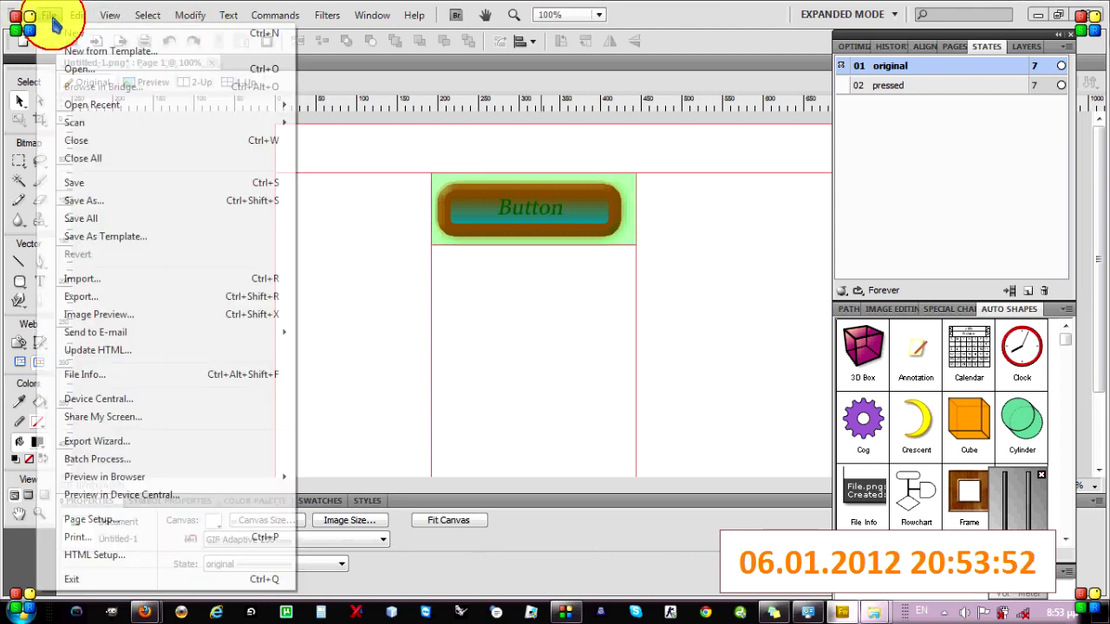
mouse_move(272, 482)
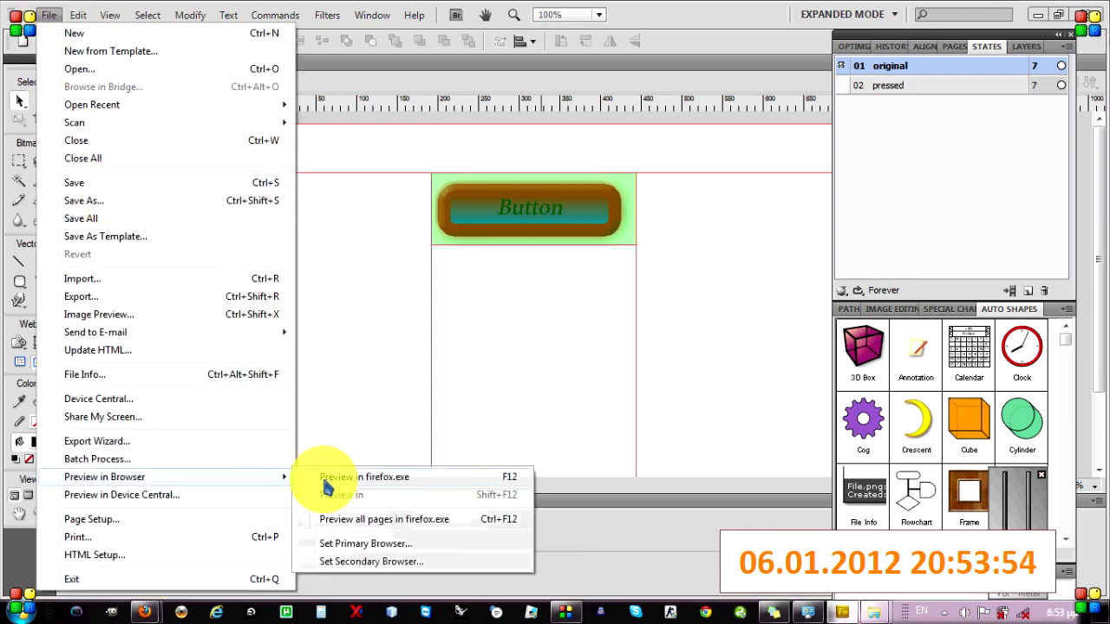
click(321, 478)
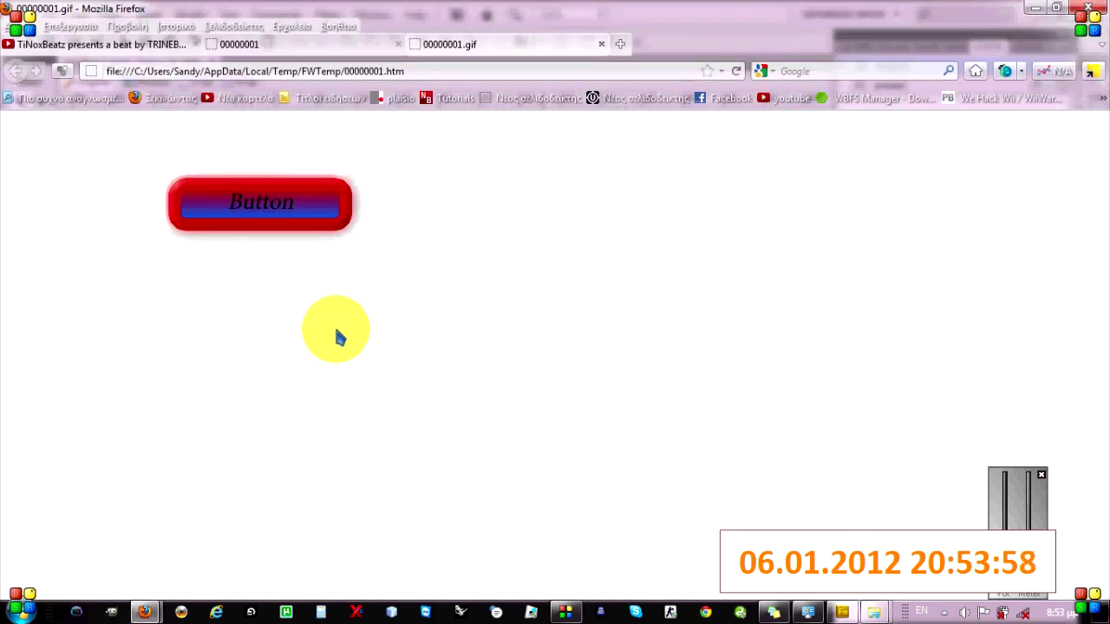
click(248, 219)
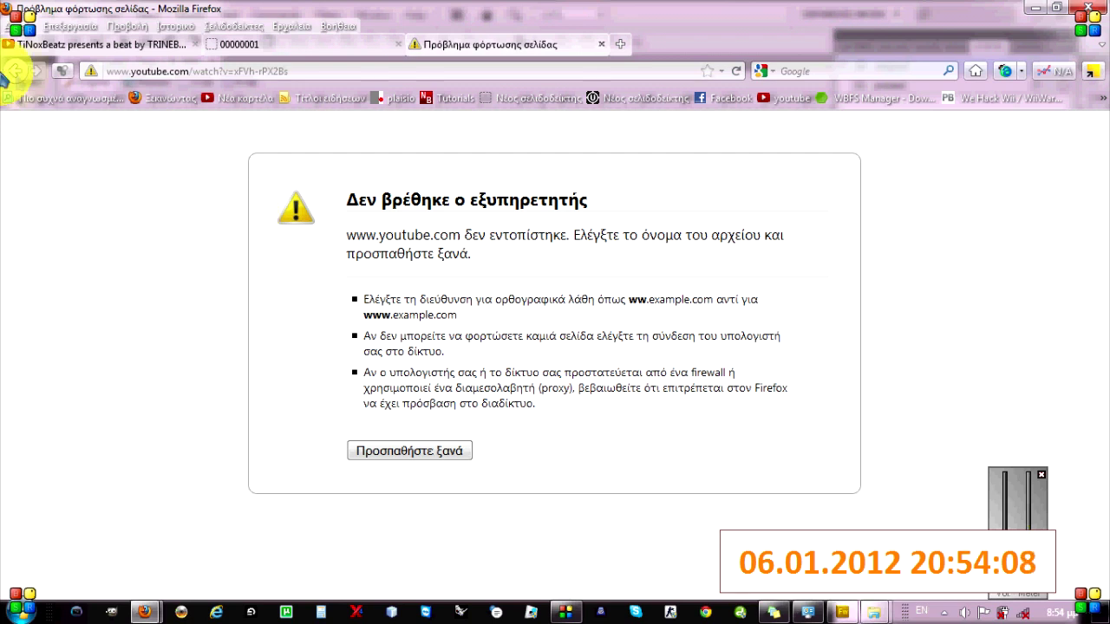
click(16, 73)
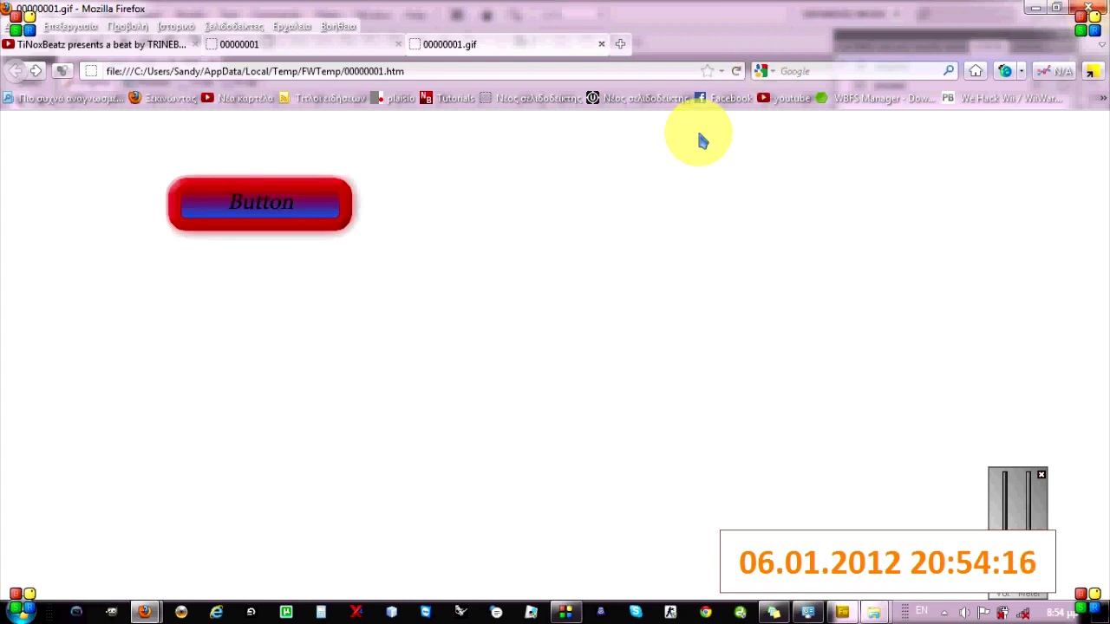
click(1037, 7)
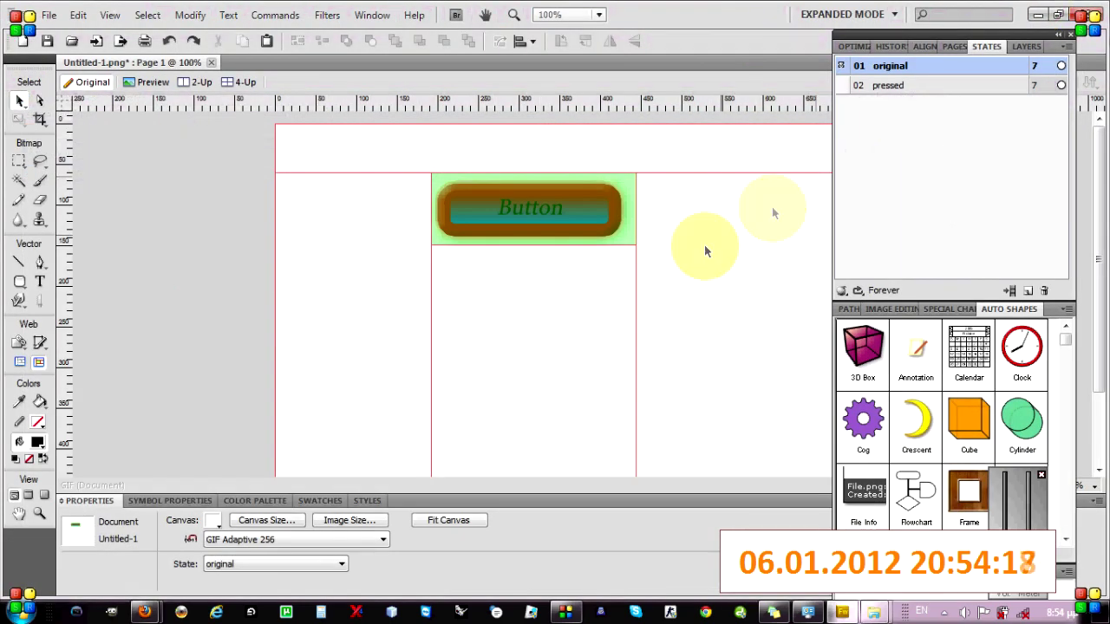